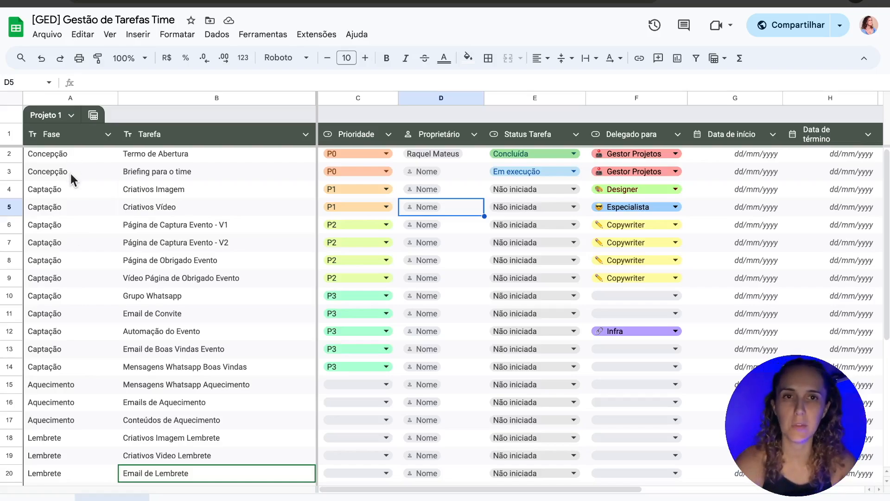
Step: Review the Termo de Abertura, Briefing para o time and Página de Captura Evento - V1 tasks and the Delegado para column
{"action": "left_click", "coordinate": [178, 154]}
{"action": "left_click", "coordinate": [202, 174]}
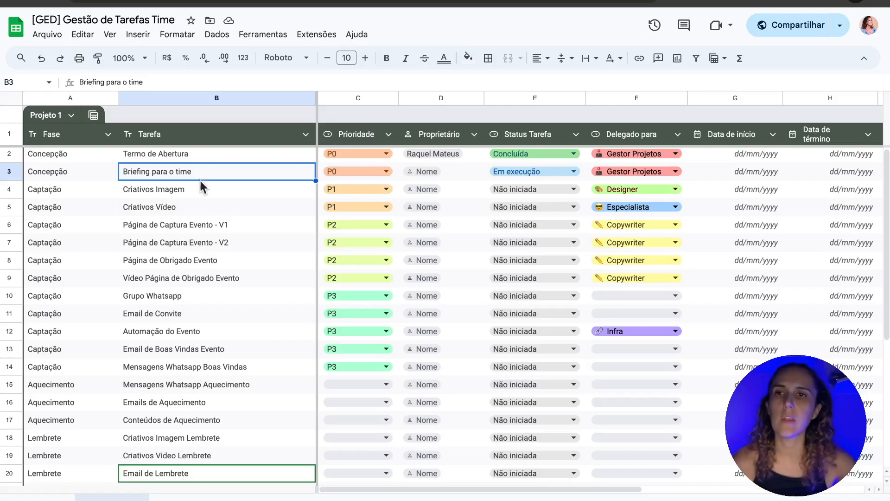
{"action": "left_click_drag", "start_coordinate": [72, 187], "coordinate": [63, 365]}
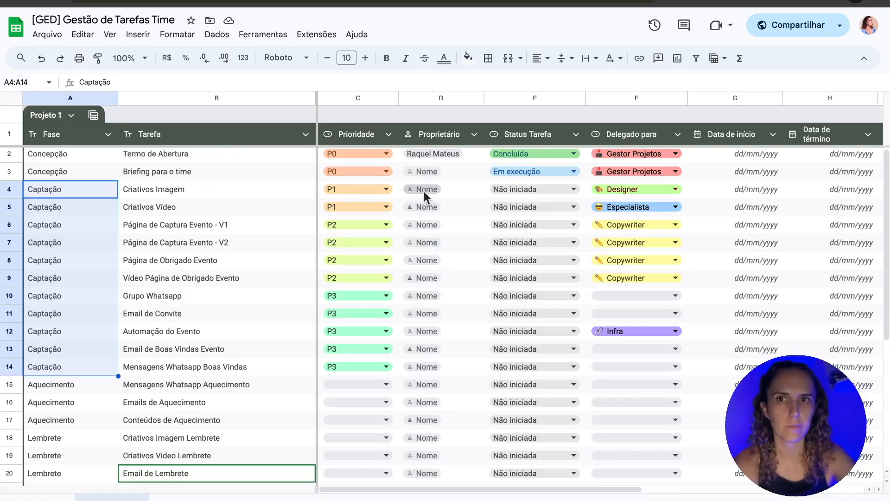
{"action": "left_click", "coordinate": [271, 157]}
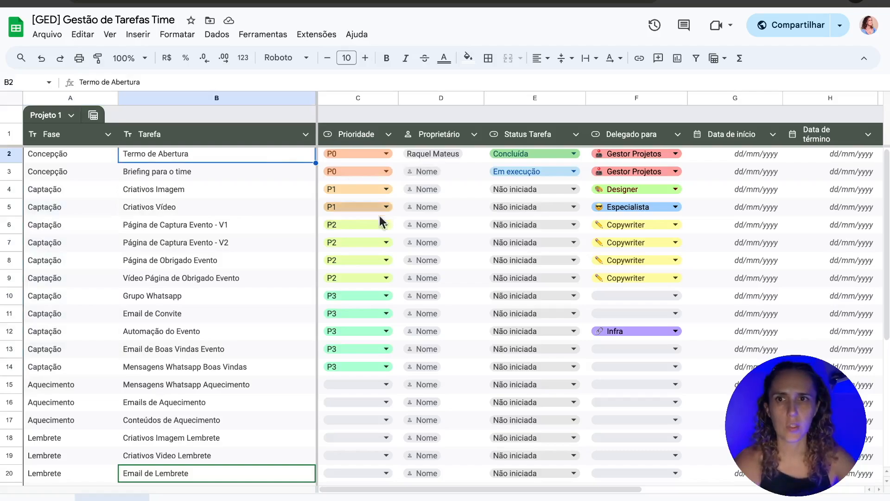
{"action": "left_click", "coordinate": [188, 225]}
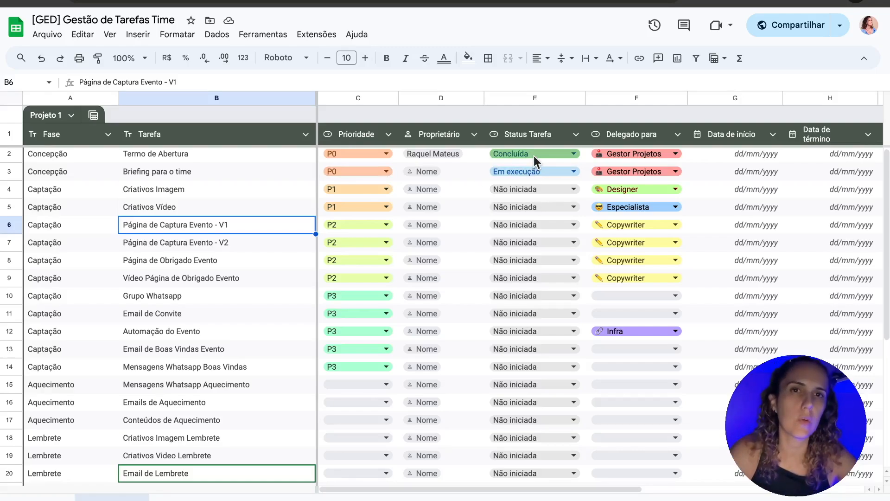
{"action": "left_click", "coordinate": [224, 171]}
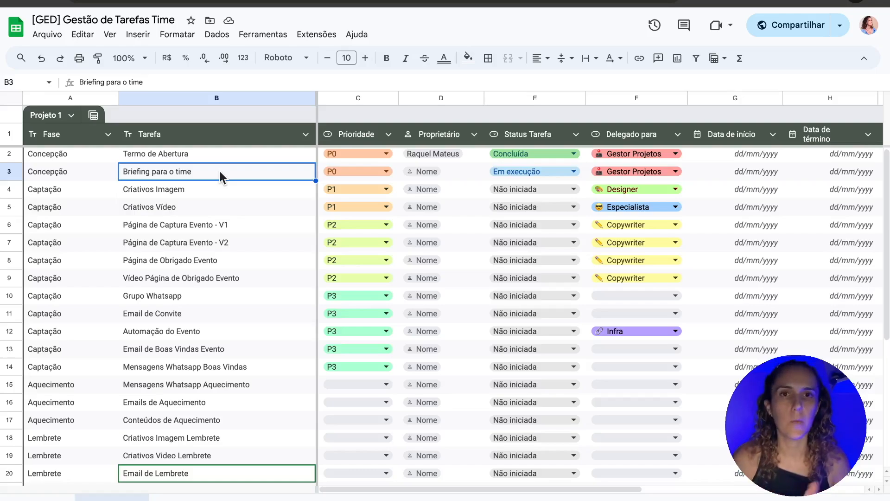
{"action": "left_click", "coordinate": [198, 157]}
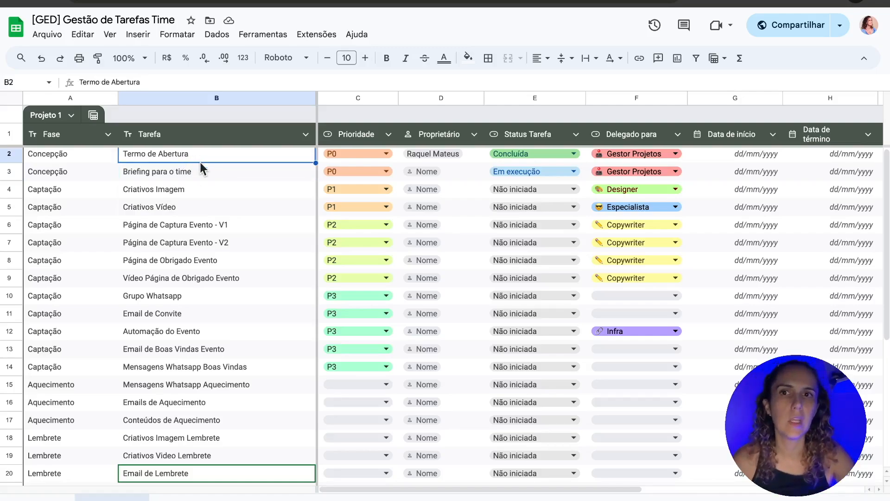
{"action": "left_click", "coordinate": [200, 171]}
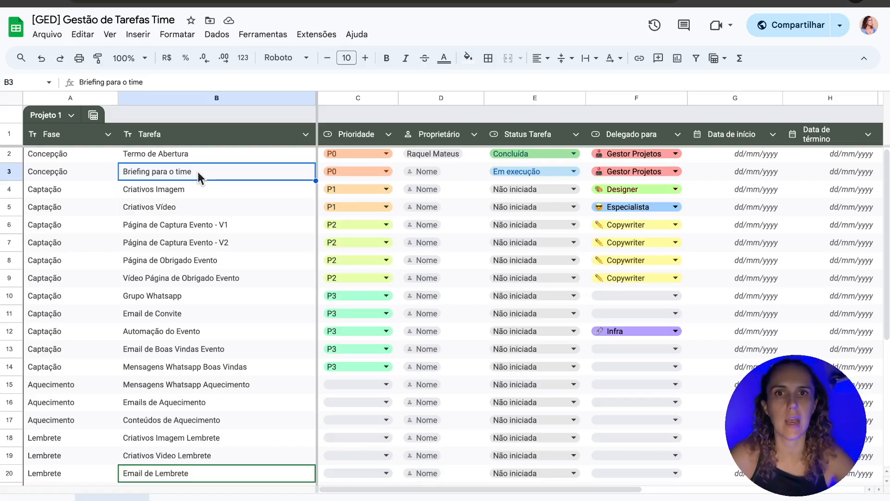
{"action": "left_click", "coordinate": [191, 158]}
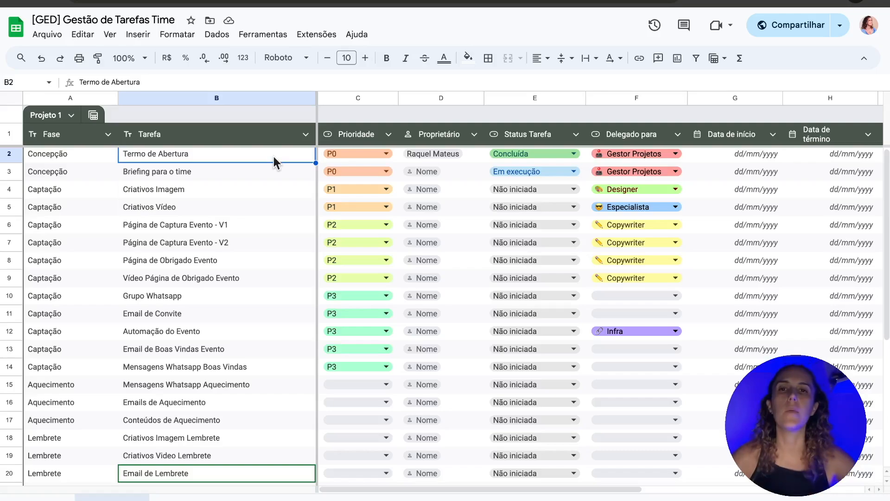
{"action": "left_click", "coordinate": [639, 135]}
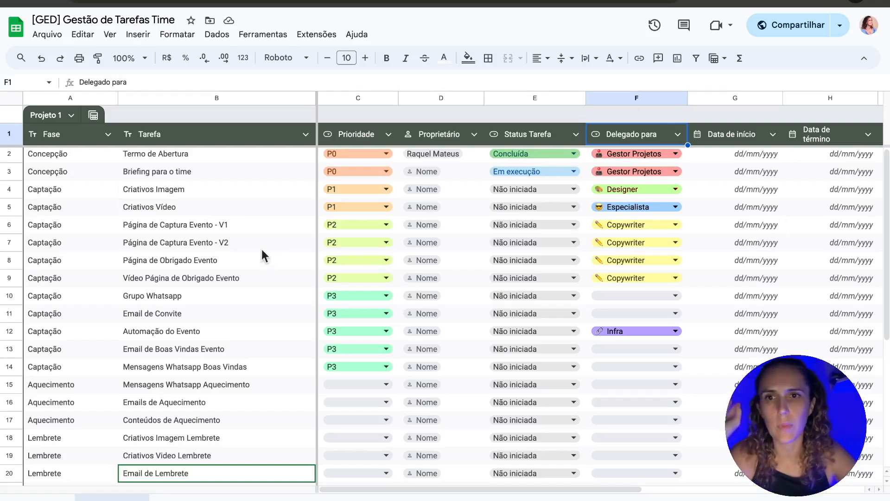
{"action": "left_click", "coordinate": [236, 225]}
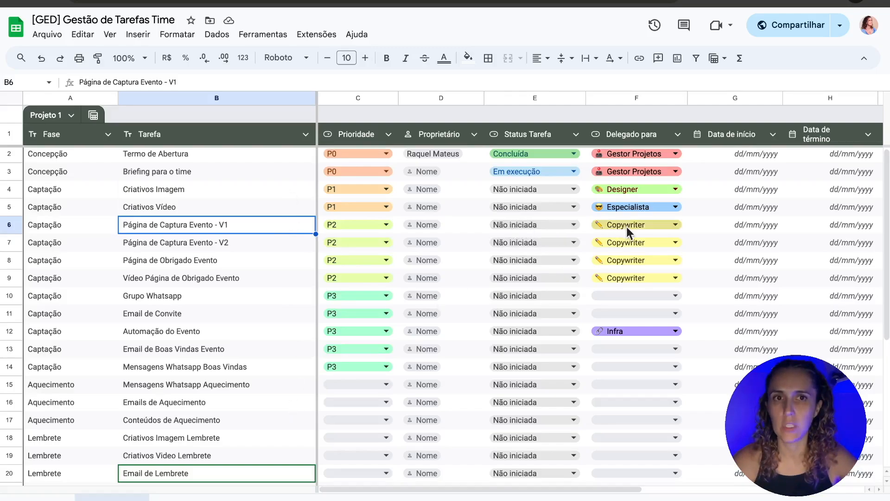
Step: Enter 01/08/2024 as the start date of Página de Captura Evento - V1 in G6
{"action": "left_click", "coordinate": [758, 229]}
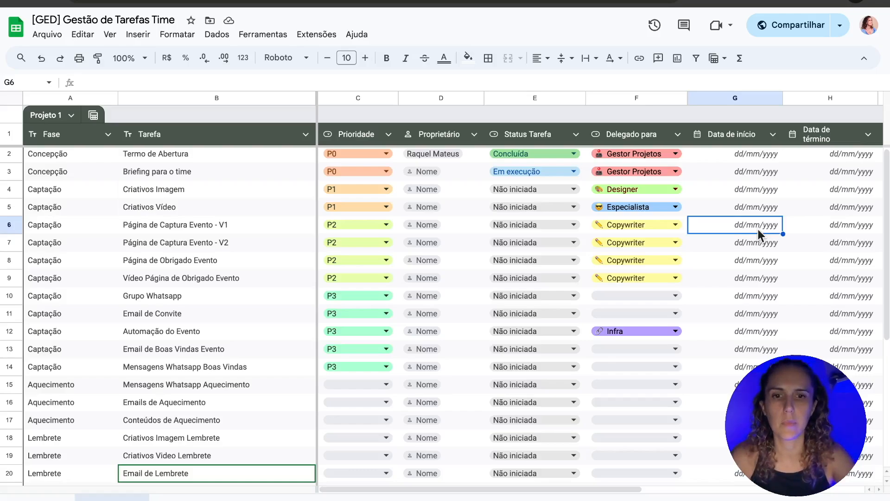
{"action": "type", "text": "01"}
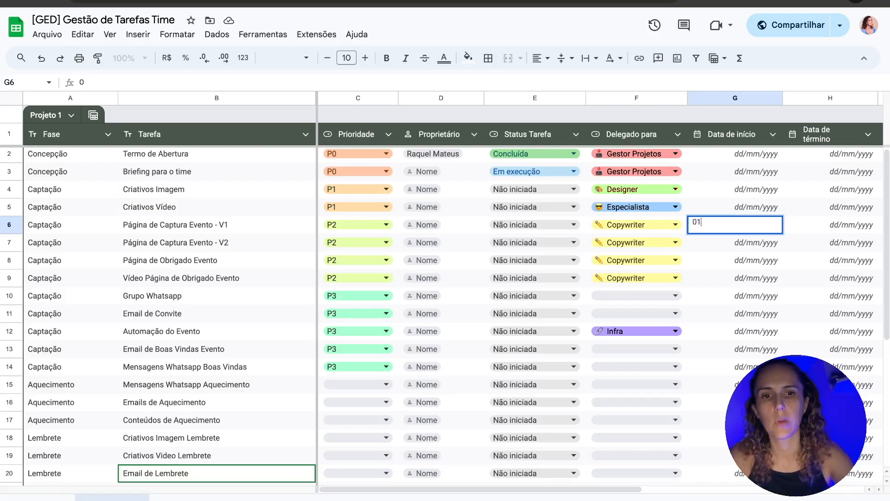
{"action": "type", "text": "0820"}
{"action": "type", "text": "24"}
{"action": "key", "text": "Return"}
{"action": "key", "text": "Up"}
{"action": "type", "text": "01/08/2024"}
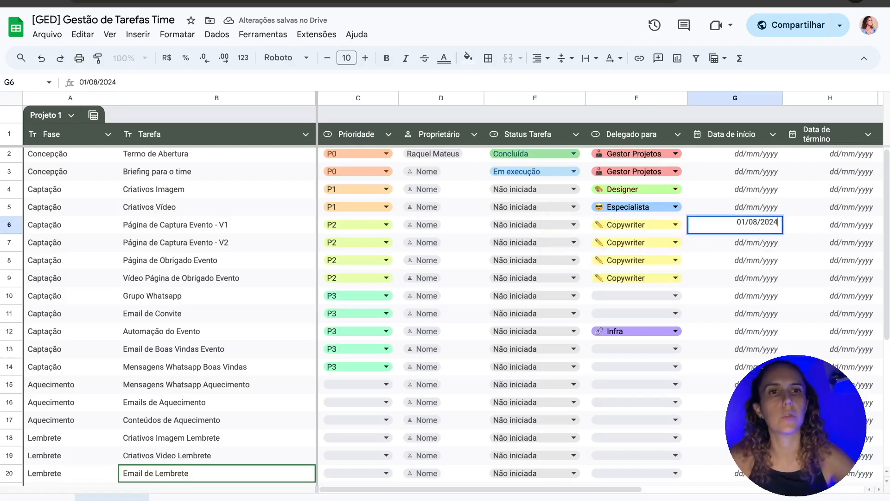
{"action": "key", "text": "Return"}
{"action": "key", "text": "Up"}
{"action": "key", "text": "Right"}
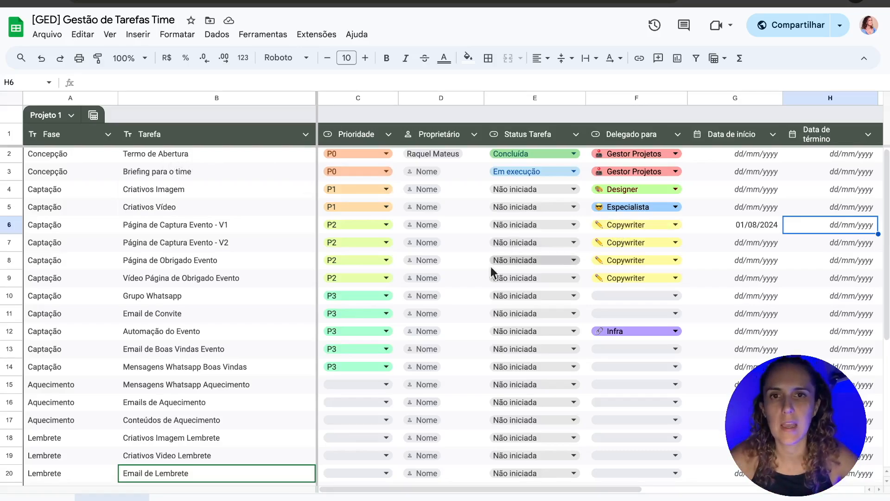
Step: Enter 09/08/2024 as the task's end date in H6
{"action": "left_click", "coordinate": [229, 227]}
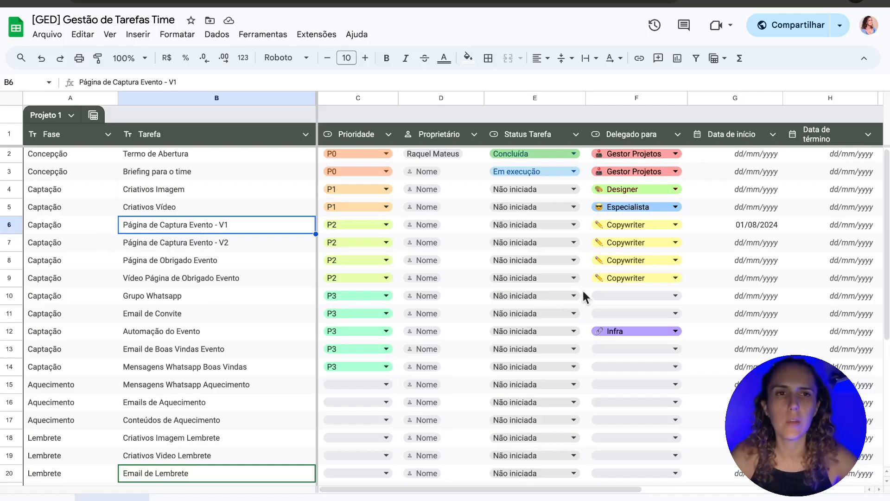
{"action": "left_click", "coordinate": [830, 225]}
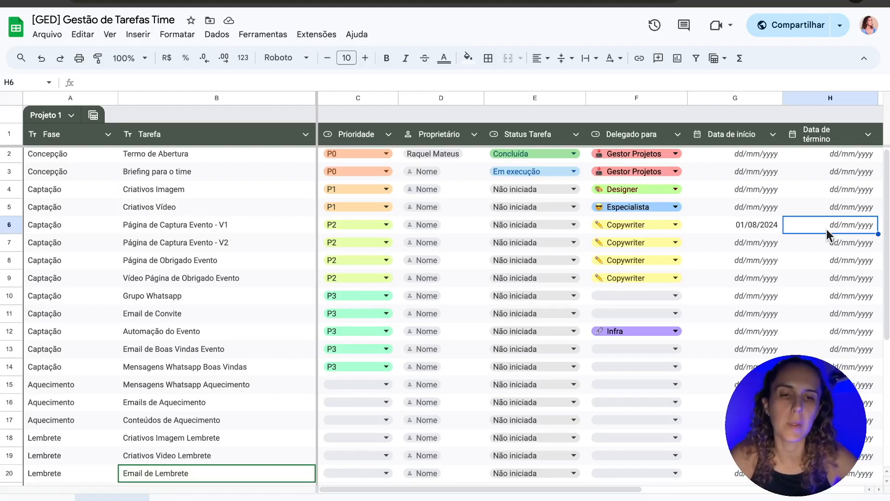
{"action": "type", "text": "0"}
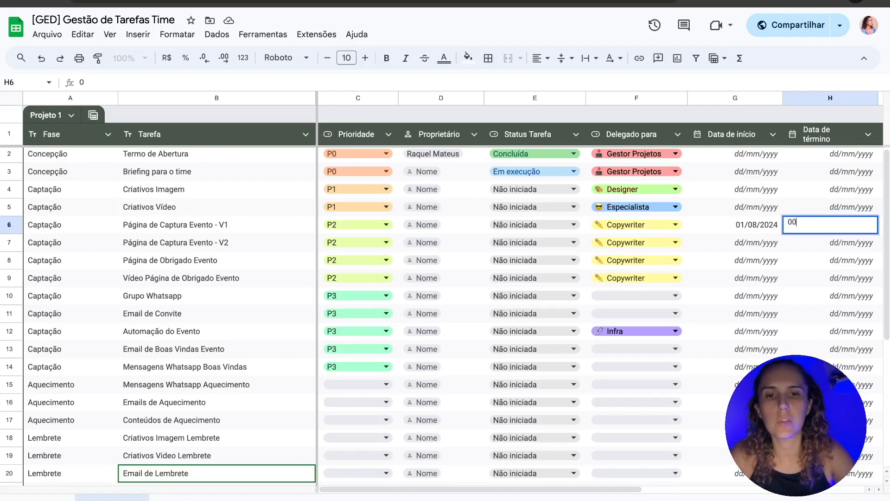
{"action": "type", "text": "9/"}
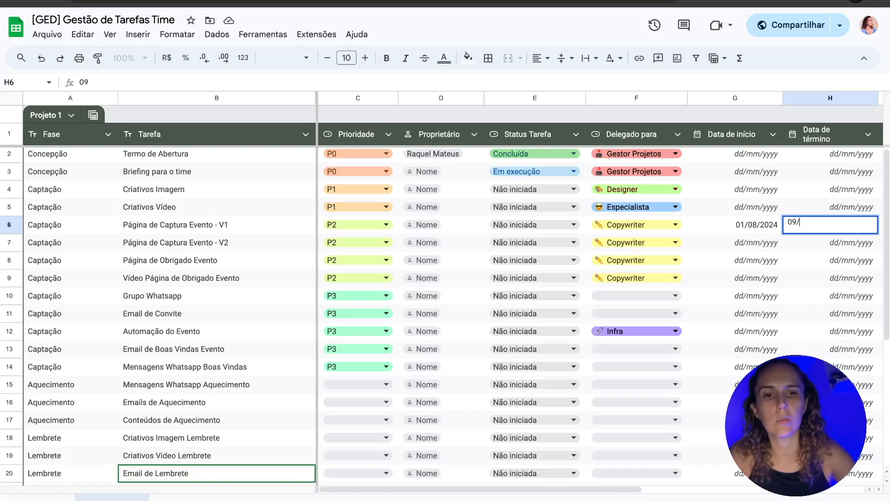
{"action": "type", "text": "08/2024"}
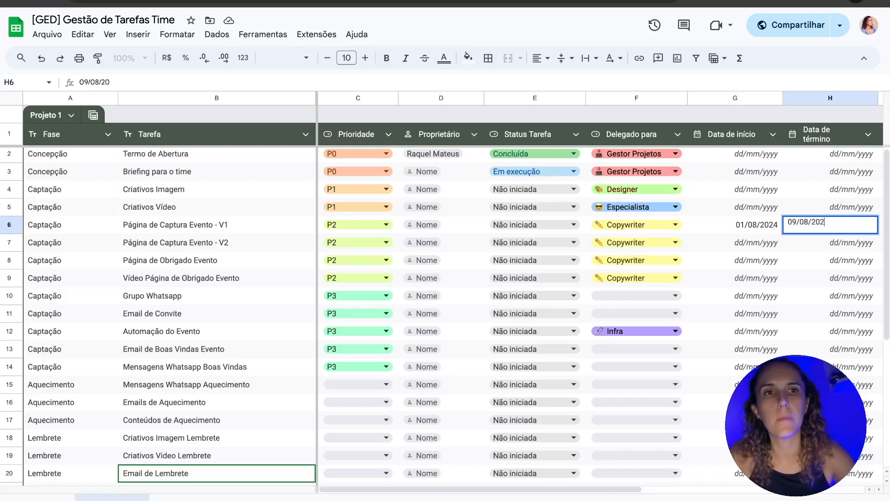
{"action": "key", "text": "Left"}
{"action": "key", "text": "Left"}
{"action": "key", "text": "Left"}
{"action": "key", "text": "Left"}
{"action": "key", "text": "Left"}
{"action": "key", "text": "Left"}
{"action": "key", "text": "Left"}
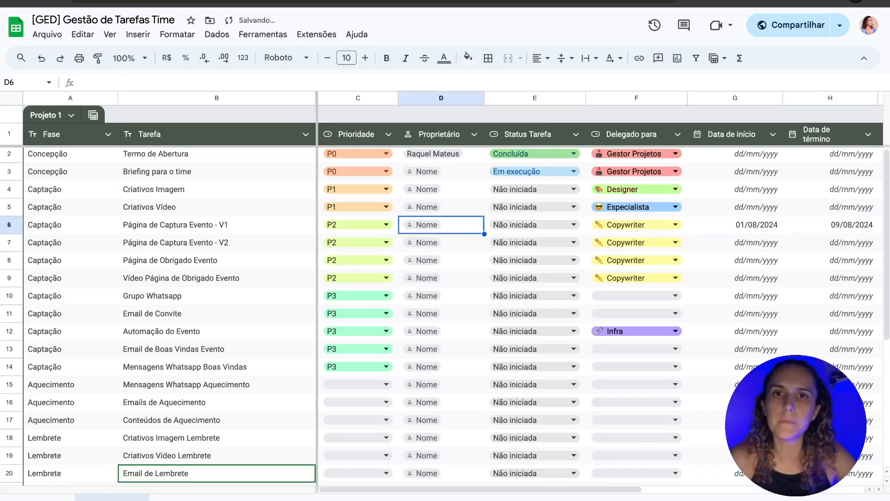
{"action": "key", "text": "Right"}
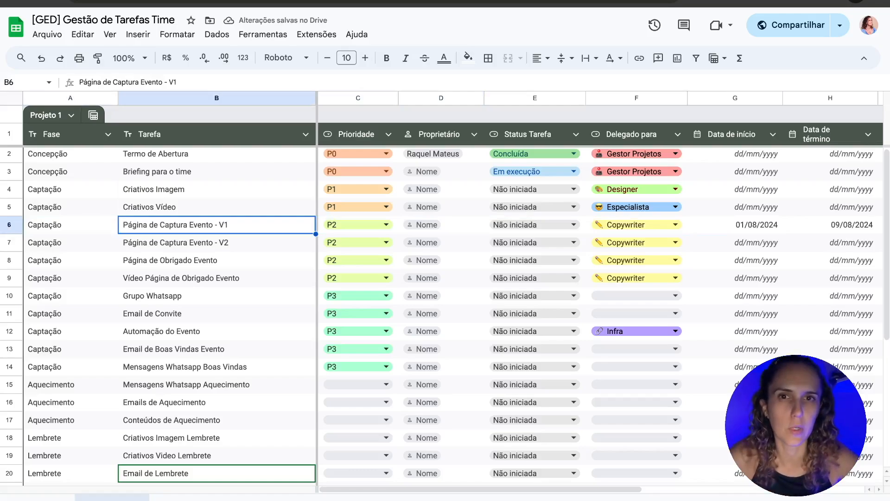
{"action": "key", "text": "Right"}
{"action": "key", "text": "Right"}
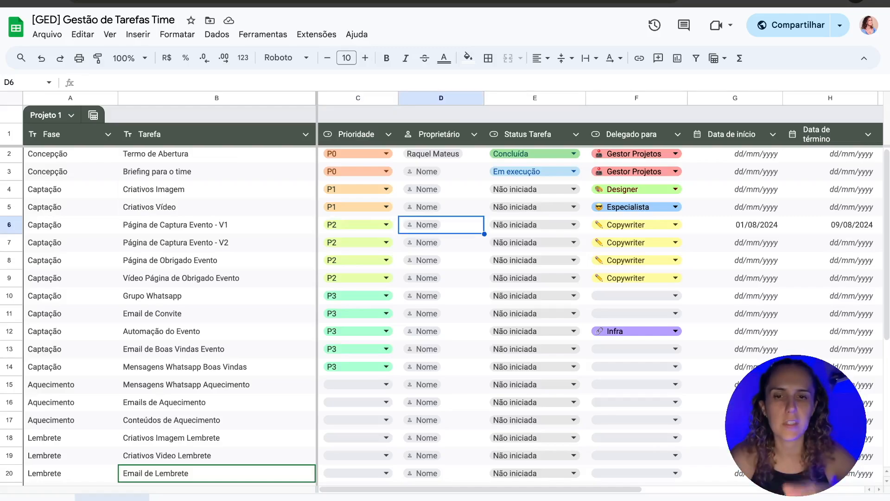
{"action": "key", "text": "Return"}
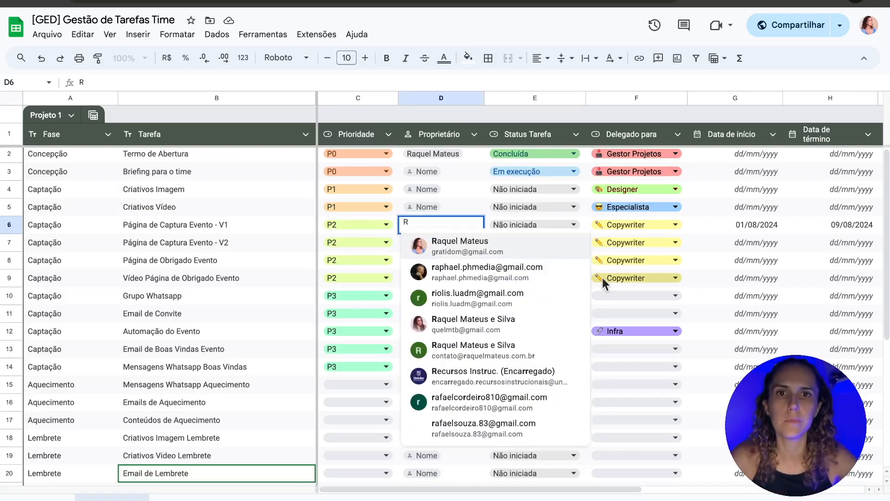
{"action": "left_click", "coordinate": [534, 242]}
{"action": "key", "text": "Return"}
{"action": "left_click", "coordinate": [477, 225]}
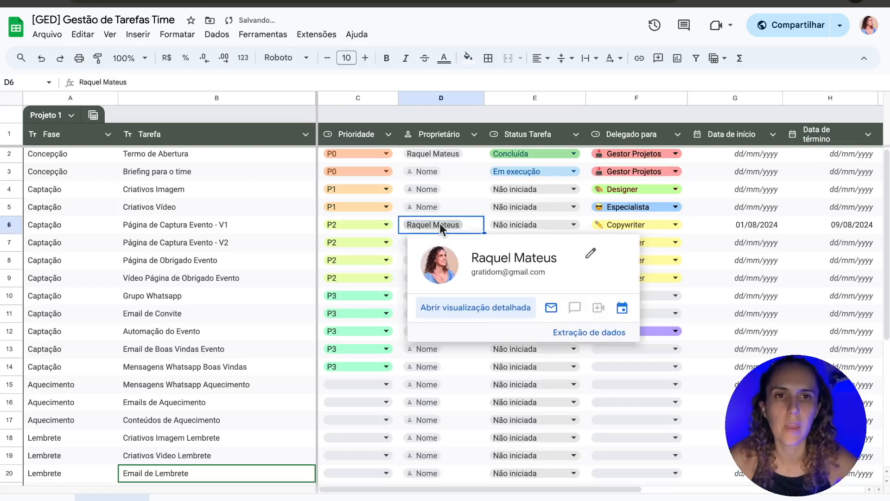
{"action": "left_click", "coordinate": [758, 224]}
{"action": "key", "text": "Right"}
{"action": "key", "text": "Right"}
{"action": "key", "text": "Right"}
{"action": "key", "text": "Right"}
{"action": "key", "text": "Right"}
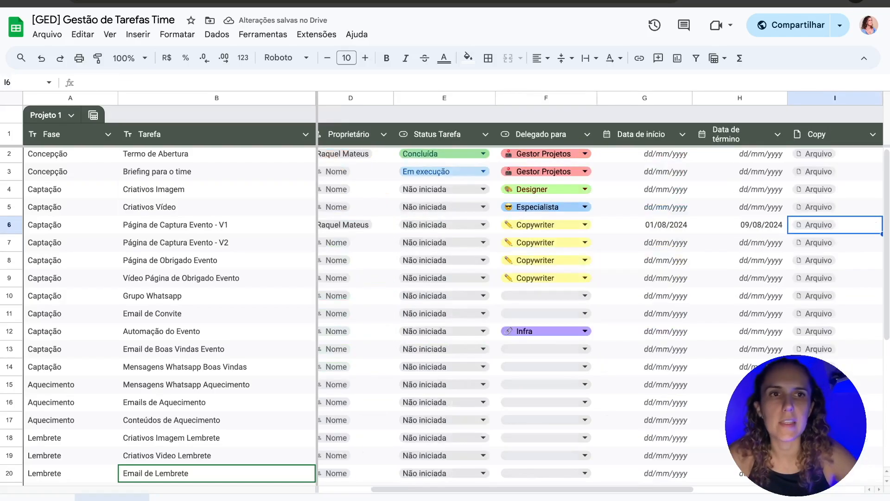
{"action": "key", "text": "Left"}
{"action": "key", "text": "Left"}
{"action": "key", "text": "Left"}
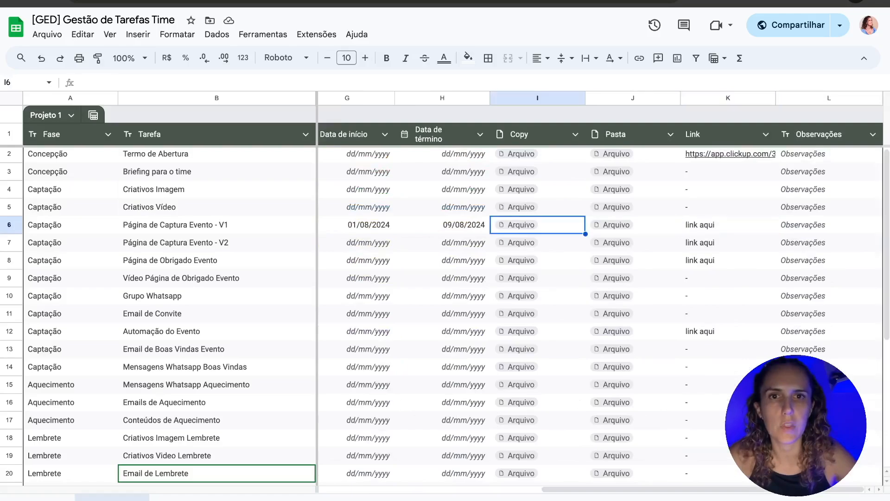
Step: Link the ROTEIRO YT-002 Drive file as a smart chip in row 6's Copy cell
{"action": "double_click", "coordinate": [521, 226]}
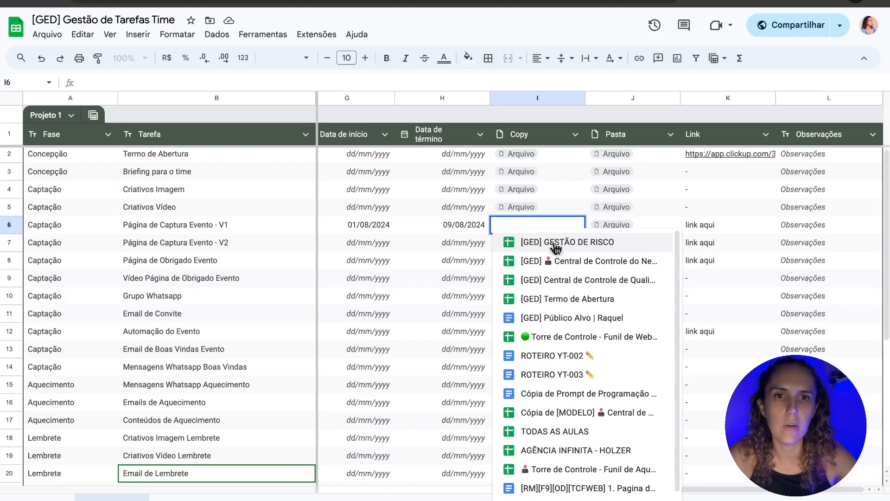
{"action": "left_click", "coordinate": [549, 355]}
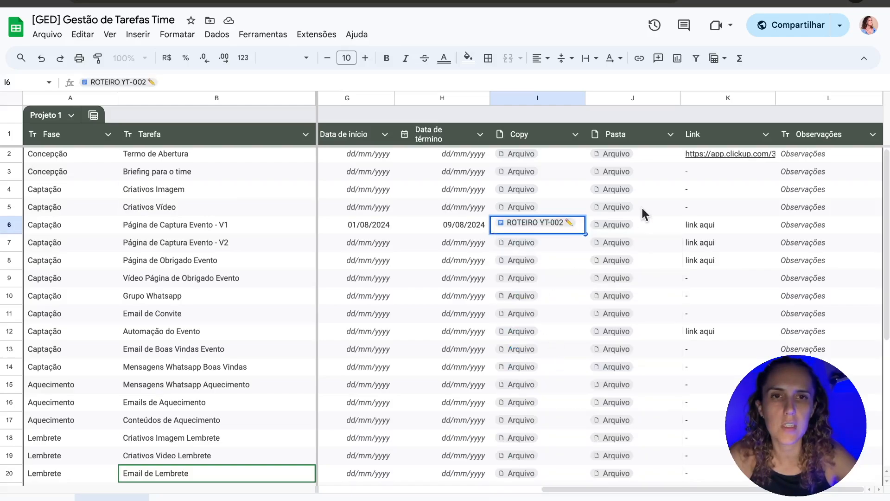
{"action": "left_click", "coordinate": [655, 225]}
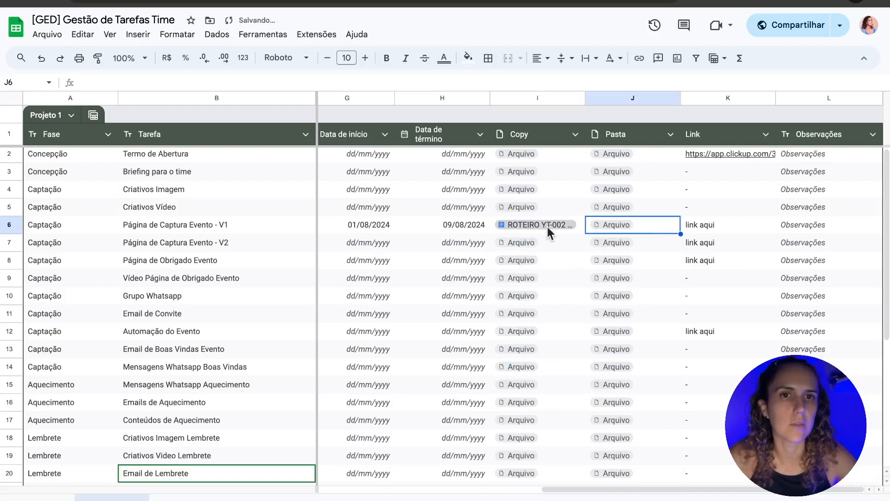
{"action": "scroll", "coordinate": [524, 227], "scroll_direction": "left", "scroll_amount": 5}
{"action": "scroll", "coordinate": [525, 229], "scroll_direction": "left", "scroll_amount": 1}
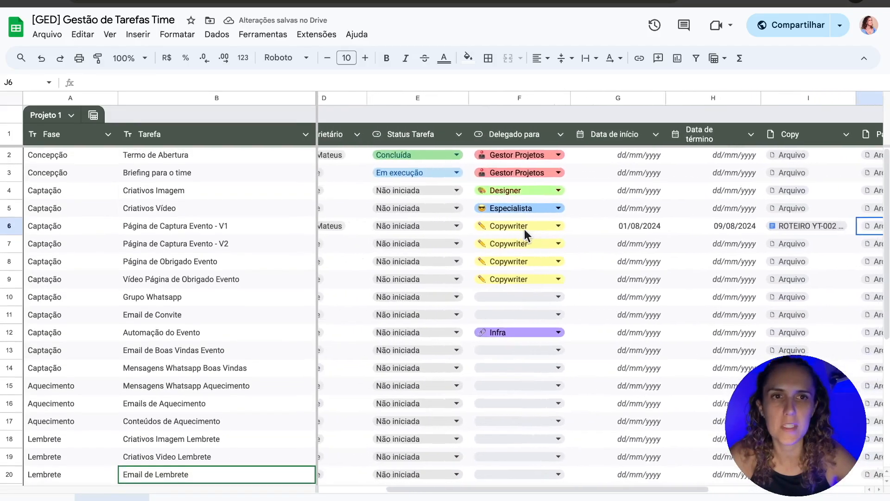
{"action": "scroll", "coordinate": [524, 229], "scroll_direction": "right", "scroll_amount": 4}
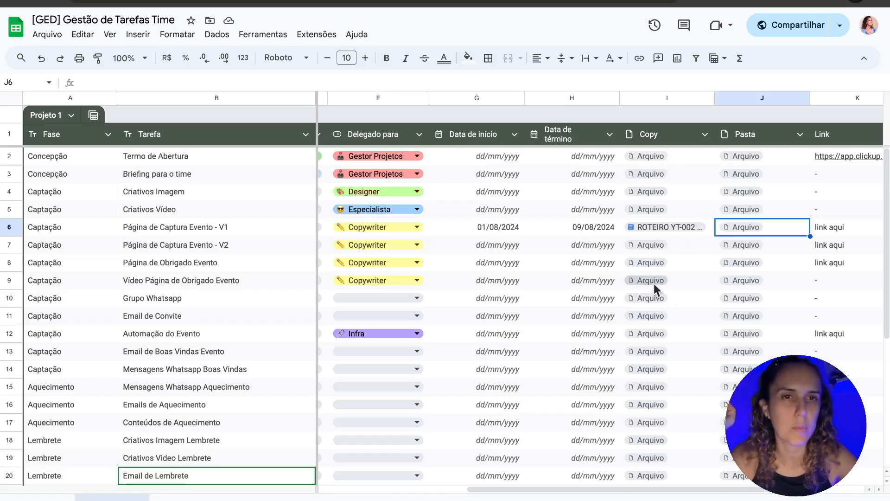
{"action": "mouse_move", "coordinate": [672, 230]}
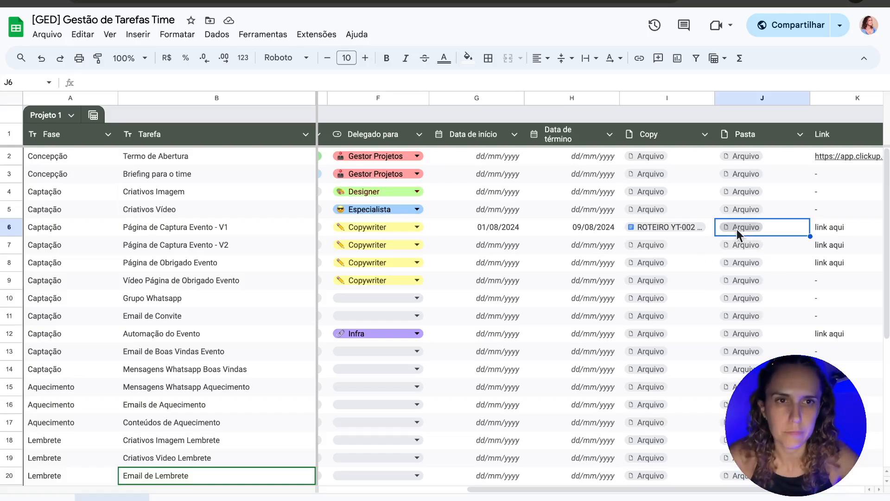
{"action": "scroll", "coordinate": [732, 230], "scroll_direction": "left", "scroll_amount": 5}
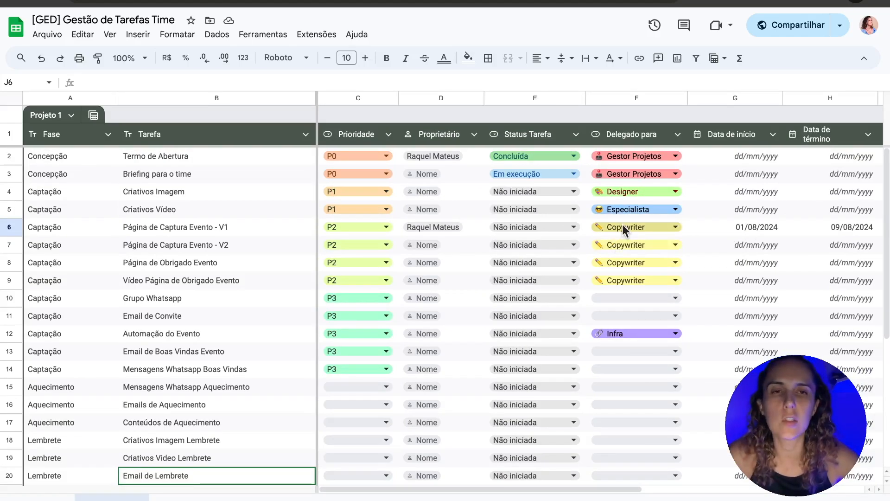
{"action": "scroll", "coordinate": [809, 234], "scroll_direction": "right", "scroll_amount": 2}
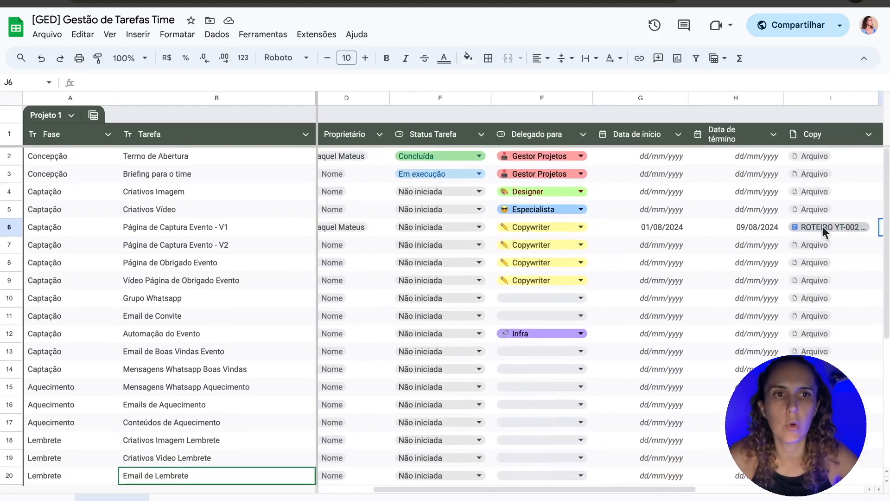
{"action": "scroll", "coordinate": [755, 229], "scroll_direction": "left", "scroll_amount": 2}
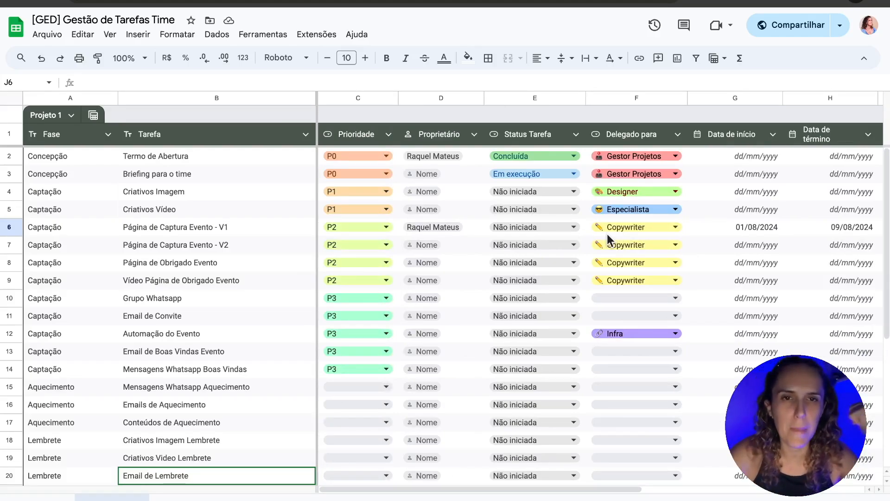
{"action": "left_click", "coordinate": [553, 226]}
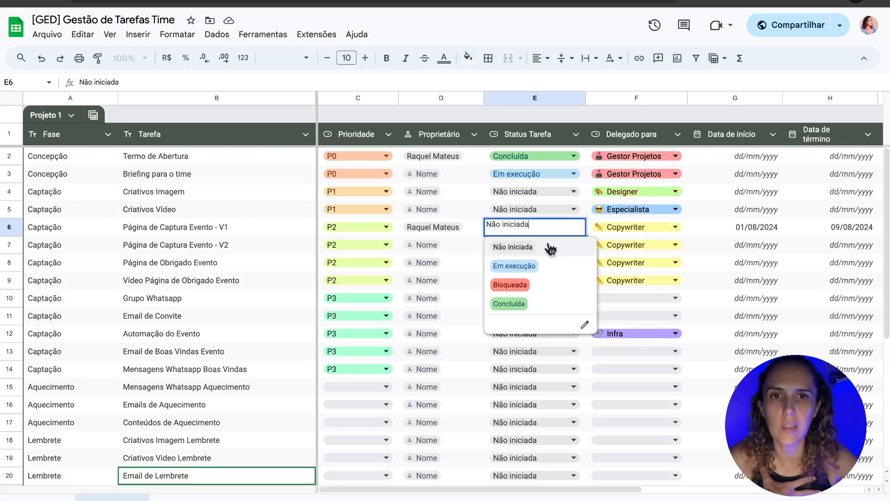
Step: Set the Página de Captura Evento - V1 status to Em execução
{"action": "left_click", "coordinate": [534, 266]}
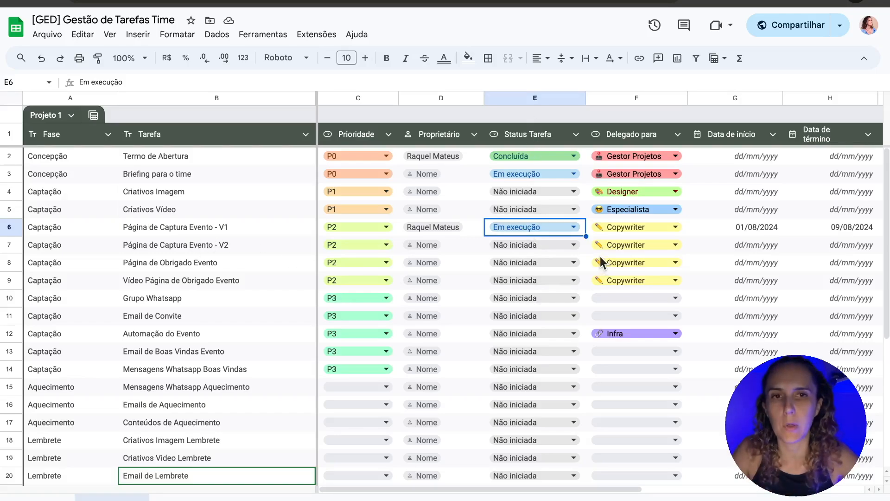
{"action": "left_click", "coordinate": [541, 228]}
Step: Reset row 6's status to Não iniciada and delegate it to Webdesigner
{"action": "left_click", "coordinate": [543, 248]}
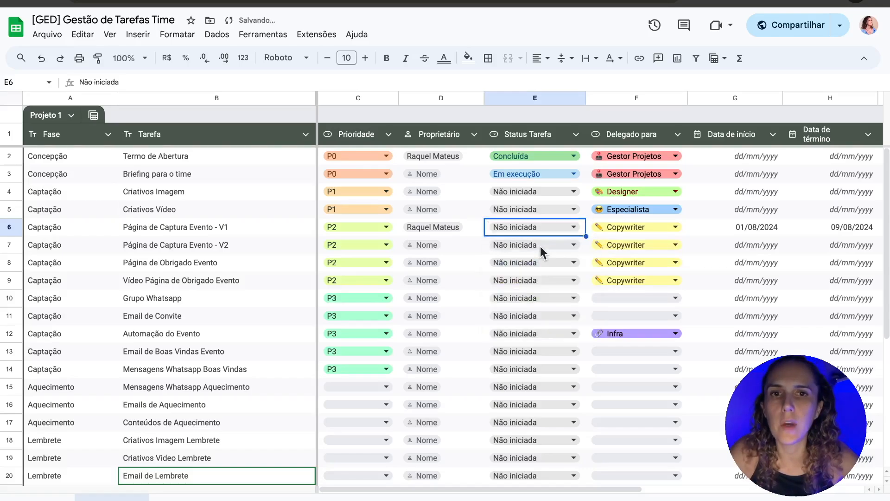
{"action": "left_click", "coordinate": [613, 225]}
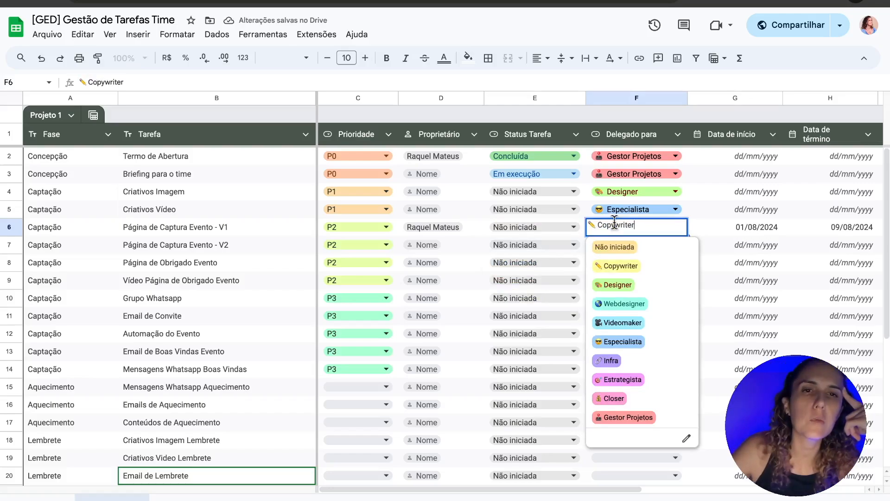
{"action": "left_click", "coordinate": [639, 302]}
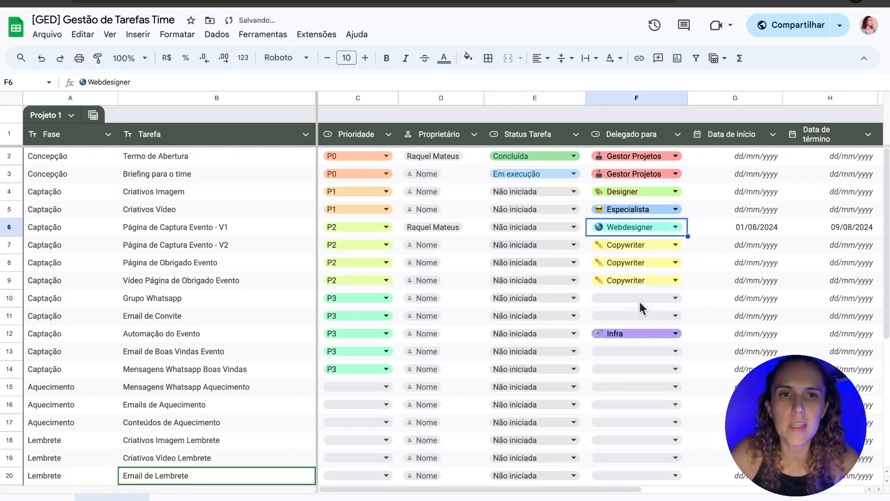
{"action": "left_click", "coordinate": [712, 229]}
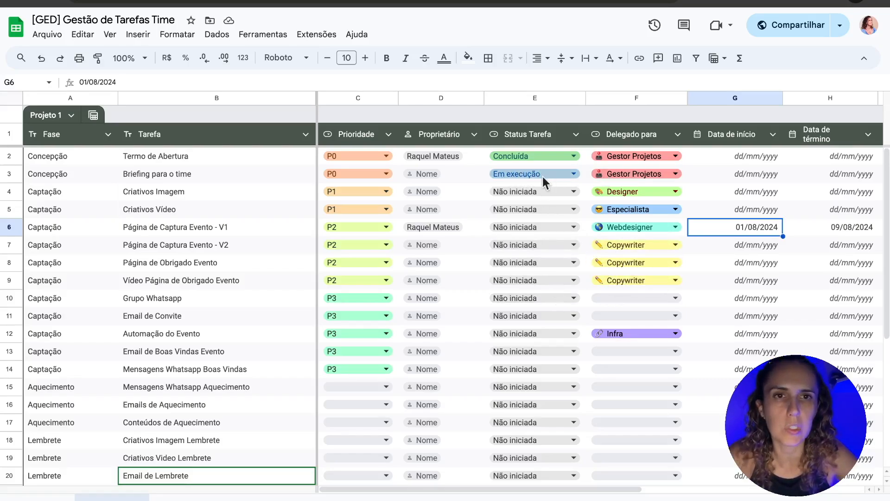
Step: Set row 7's status to Em execução, then recheck row 6's status and end date
{"action": "left_click", "coordinate": [541, 245]}
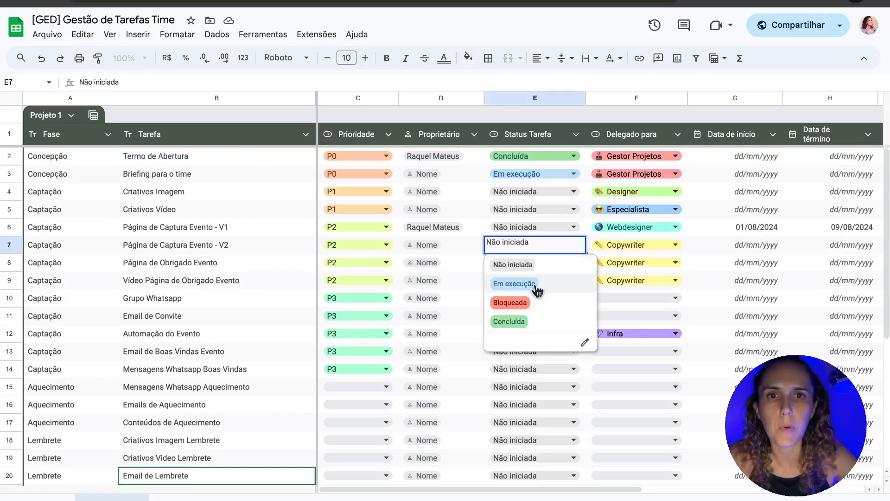
{"action": "left_click", "coordinate": [537, 286]}
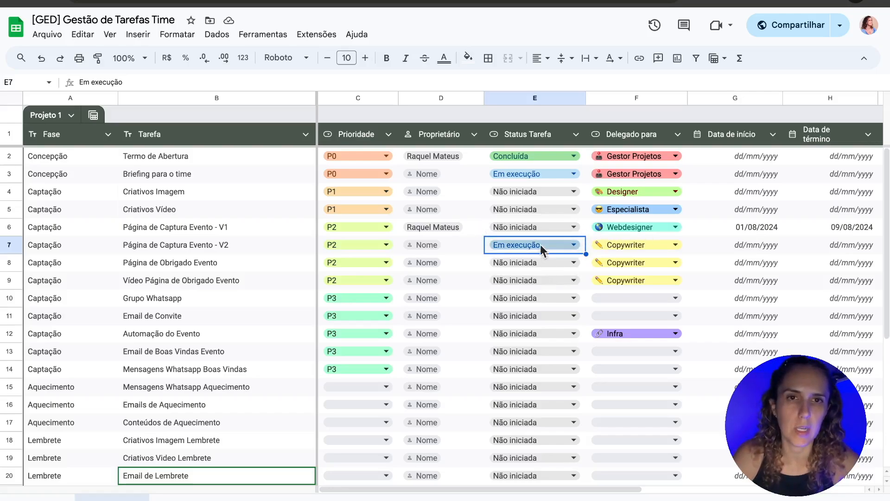
{"action": "double_click", "coordinate": [540, 226]}
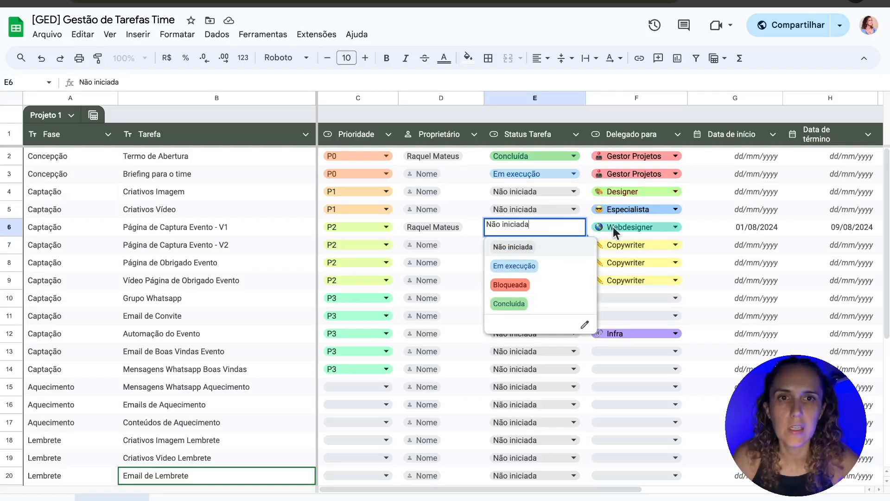
{"action": "left_click", "coordinate": [708, 230]}
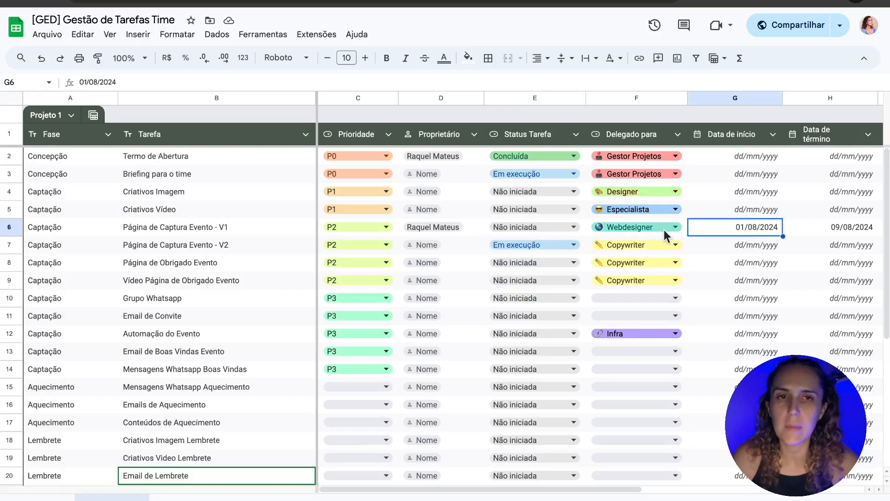
{"action": "left_click", "coordinate": [851, 224]}
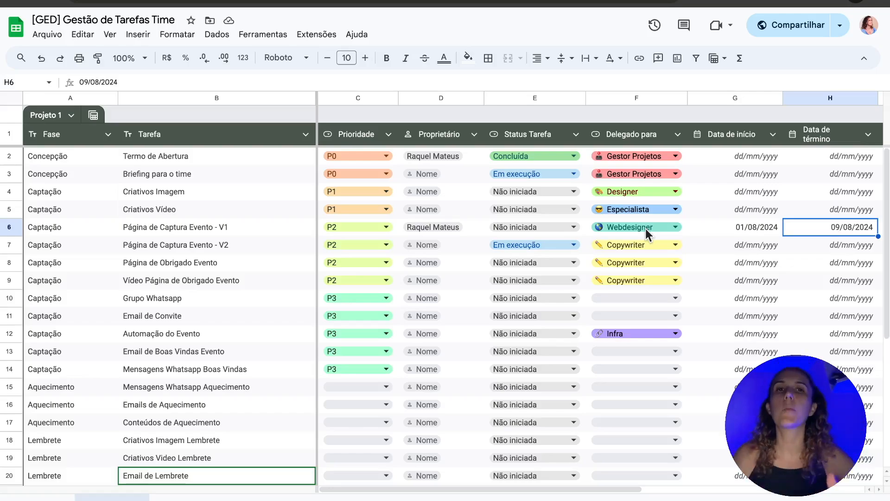
{"action": "left_click", "coordinate": [263, 234]}
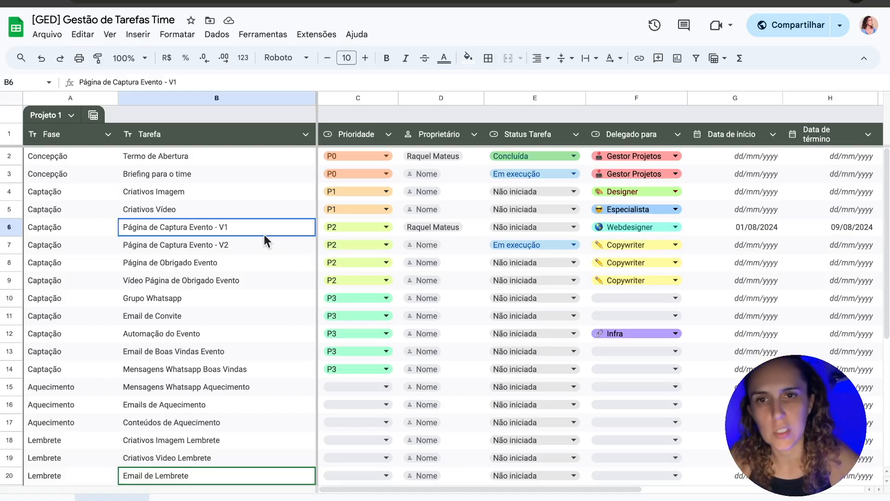
{"action": "left_click", "coordinate": [628, 246]}
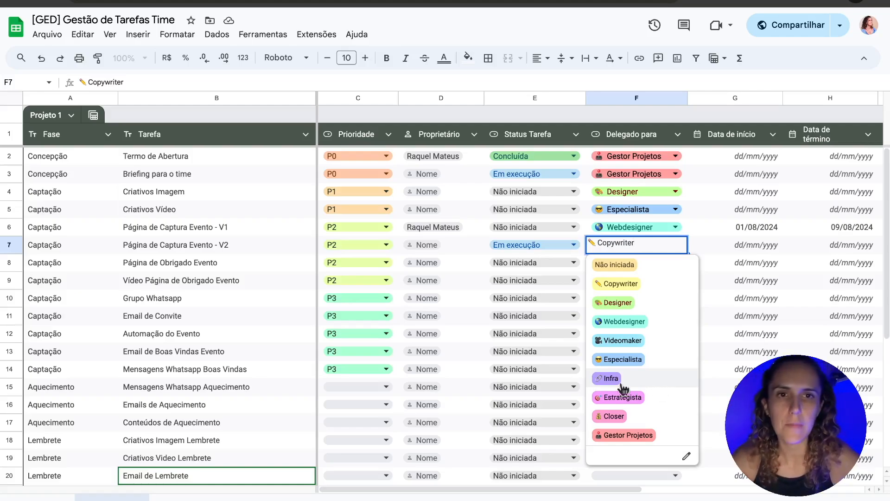
{"action": "left_click", "coordinate": [720, 241]}
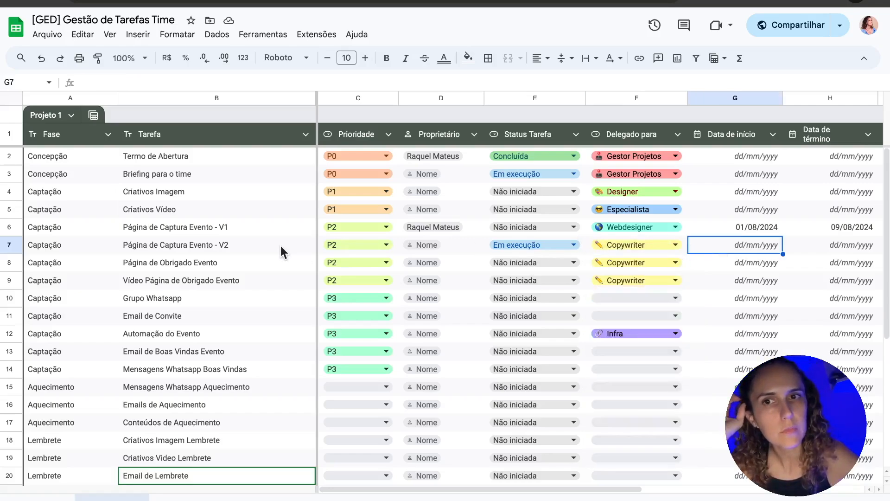
{"action": "left_click", "coordinate": [232, 245]}
Step: Add a note to B7 listing Copywriter, Webdesigner, Infra, GED and Estrategista
{"action": "right_click", "coordinate": [231, 245]}
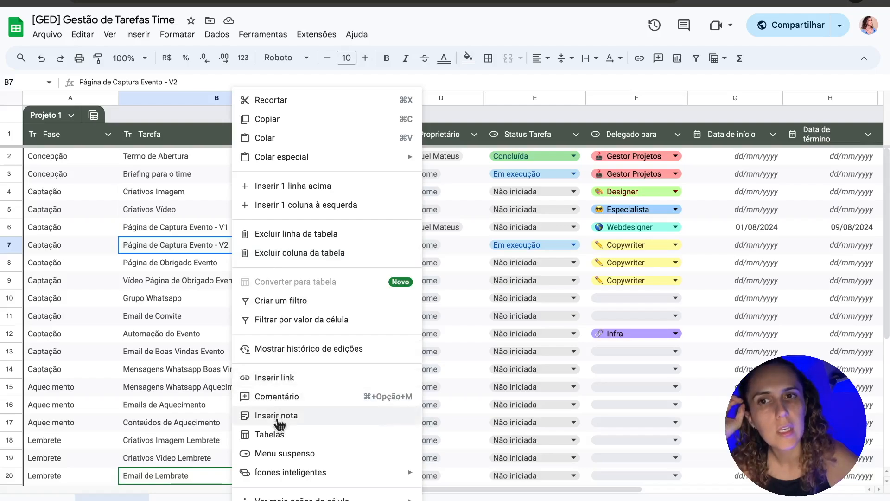
{"action": "left_click", "coordinate": [278, 417]}
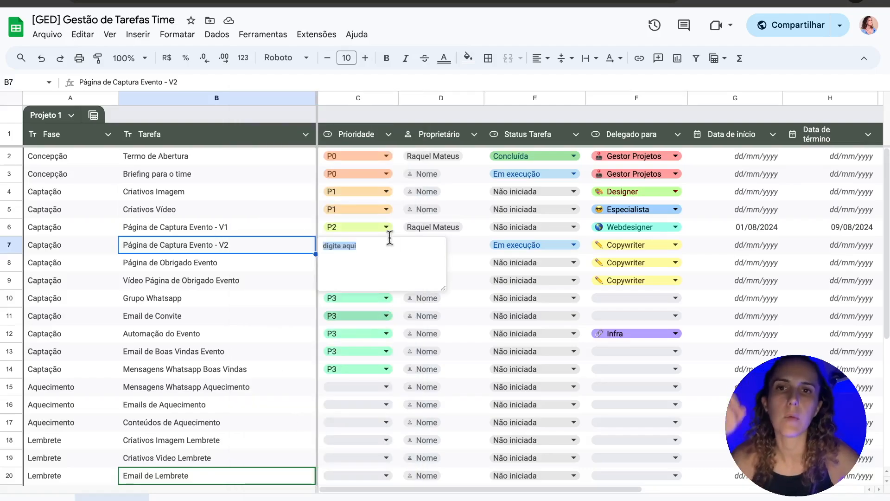
{"action": "type", "text": "Copy"}
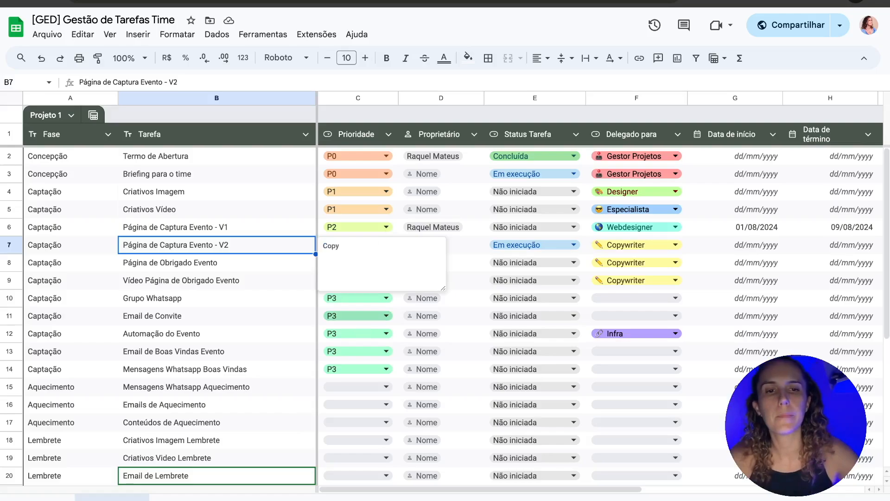
{"action": "type", "text": "w We"}
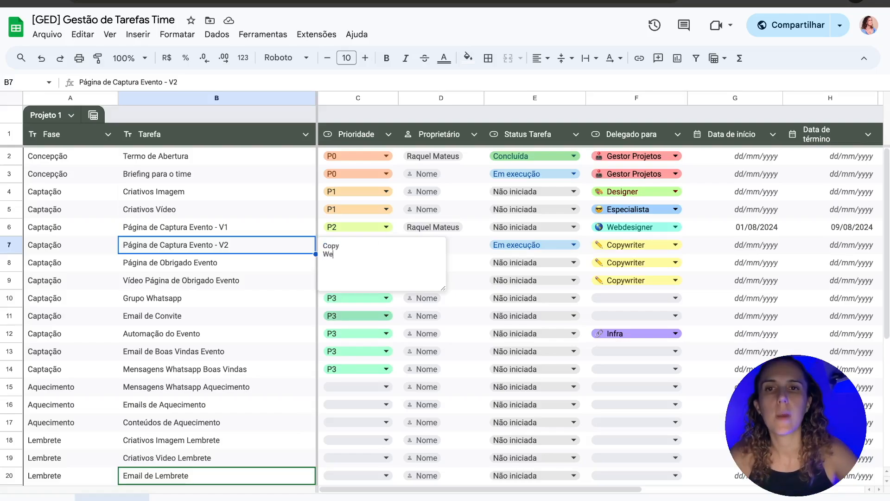
{"action": "type", "text": "bdesigner"}
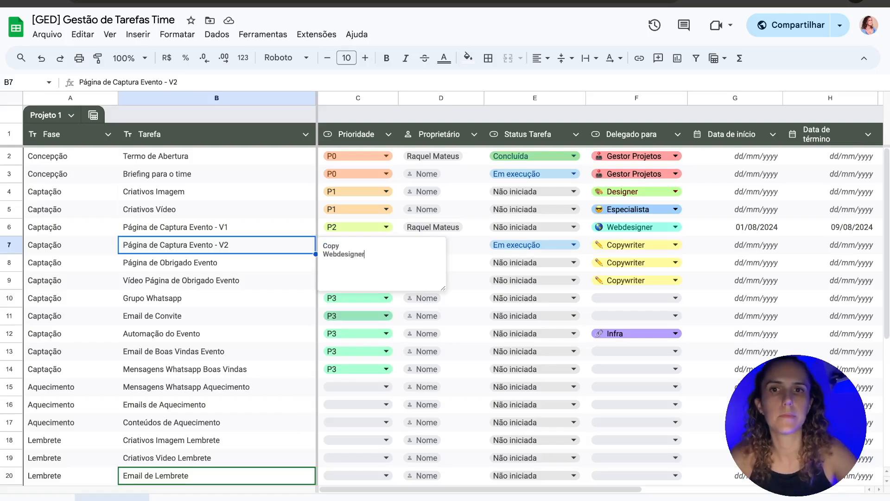
{"action": "key", "text": "Up"}
{"action": "type", "text": "writer"}
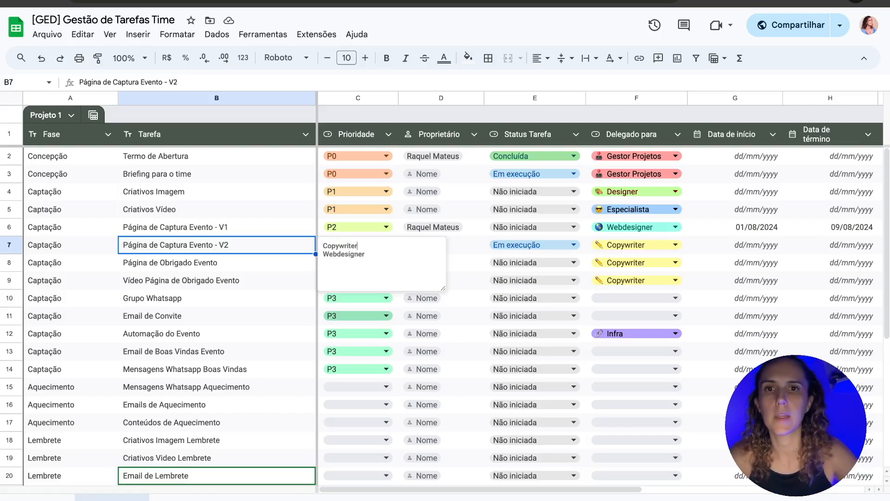
{"action": "key", "text": "Down"}
{"action": "key", "text": "Return"}
{"action": "type", "text": "Infra "}
{"action": "type", "text": "Estrategista"}
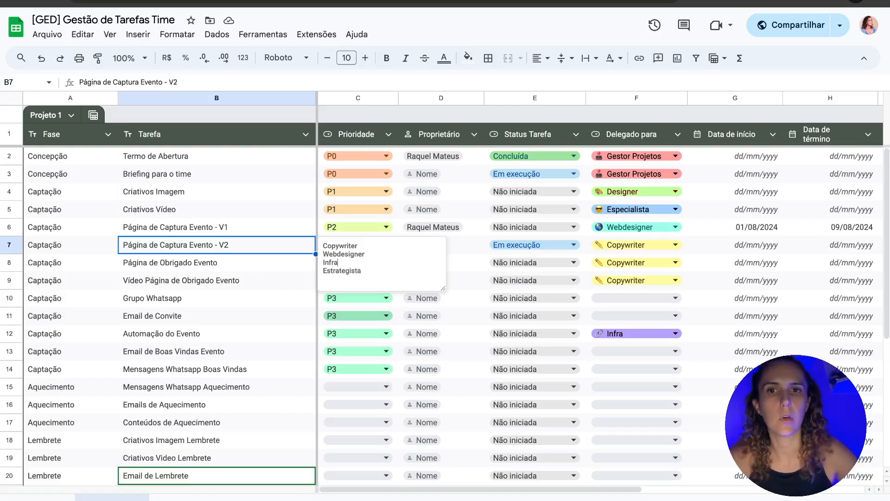
{"action": "key", "text": "Return"}
{"action": "type", "text": "Gest"}
{"action": "key", "text": "BackSpace"}
{"action": "key", "text": "BackSpace"}
{"action": "key", "text": "BackSpace"}
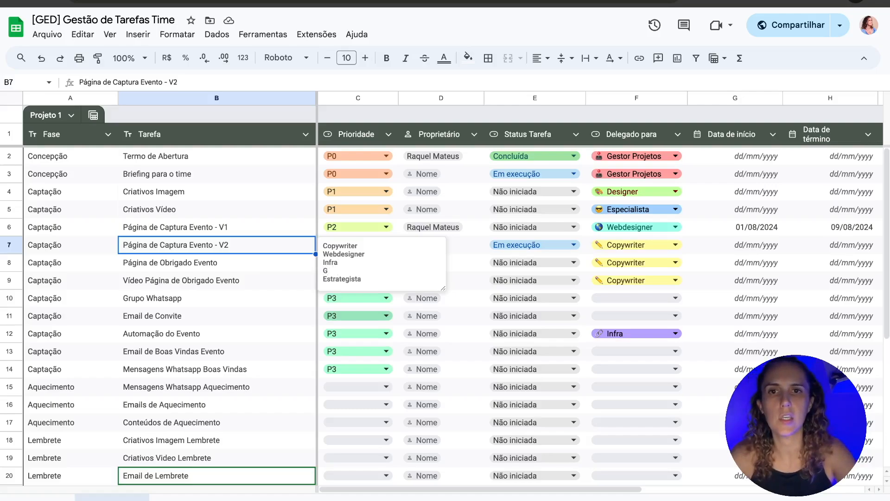
{"action": "type", "text": "ED"}
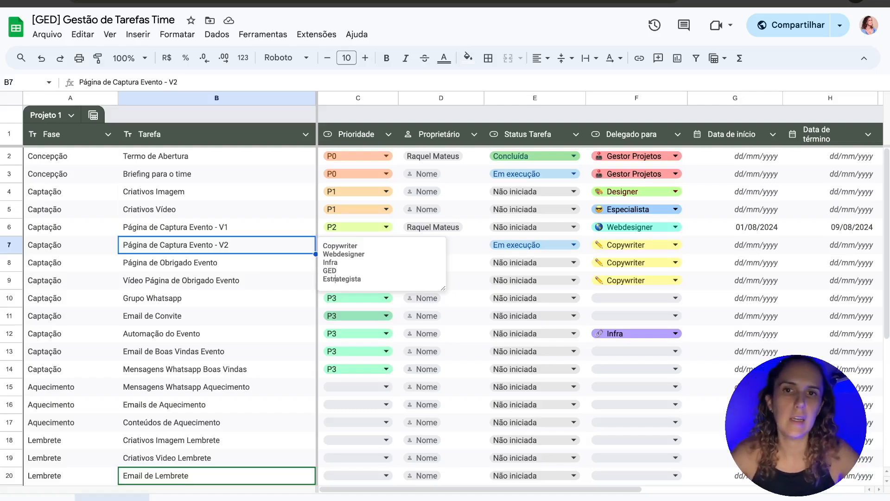
Step: Add a 'Fluxo:' heading and a dash before each role in the note
{"action": "left_click", "coordinate": [389, 244]}
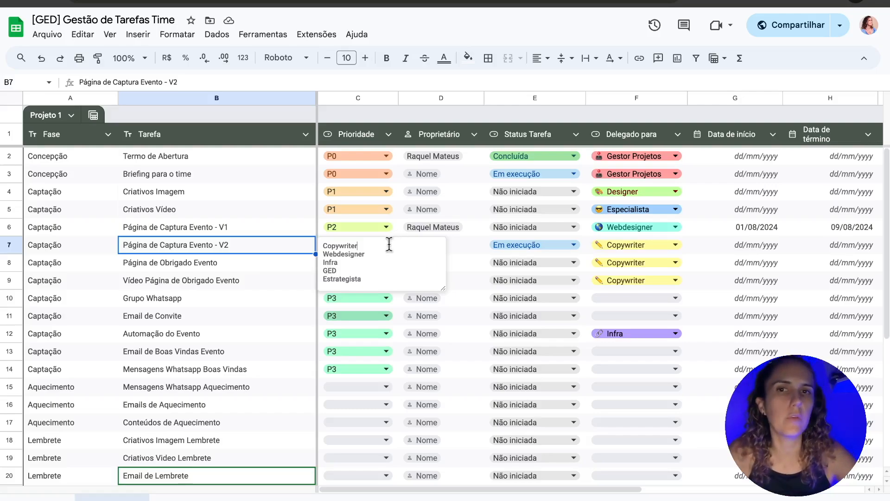
{"action": "type", "text": "Fluxo:"}
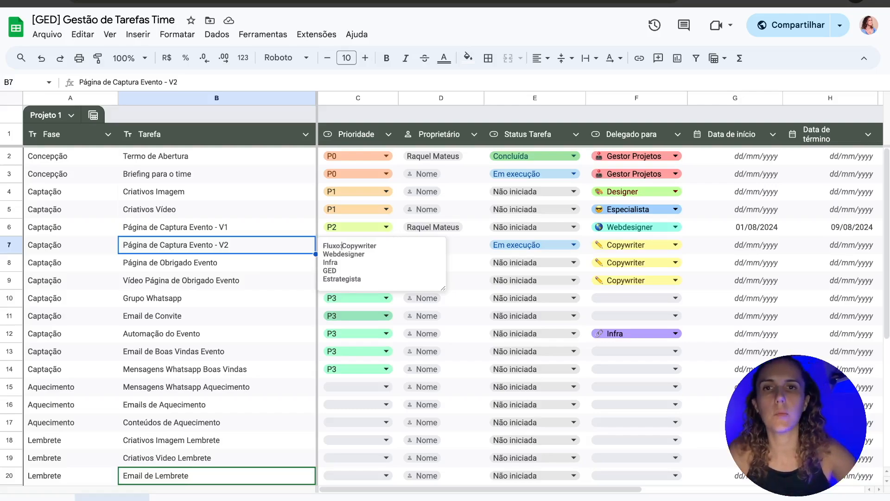
{"action": "key", "text": "Return"}
{"action": "type", "text": "-"}
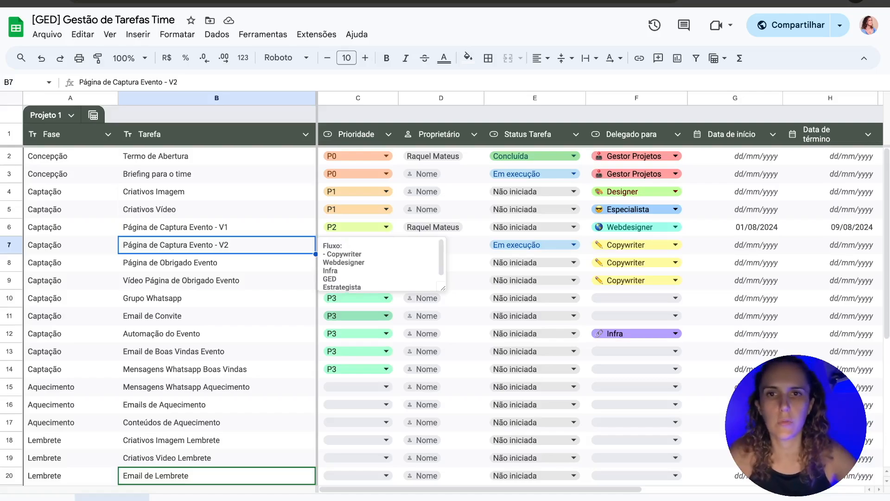
{"action": "key", "text": "Down"}
{"action": "key", "text": "Left"}
{"action": "type", "text": "-"}
{"action": "key", "text": "Down"}
{"action": "key", "text": "Left"}
{"action": "type", "text": "- GED "}
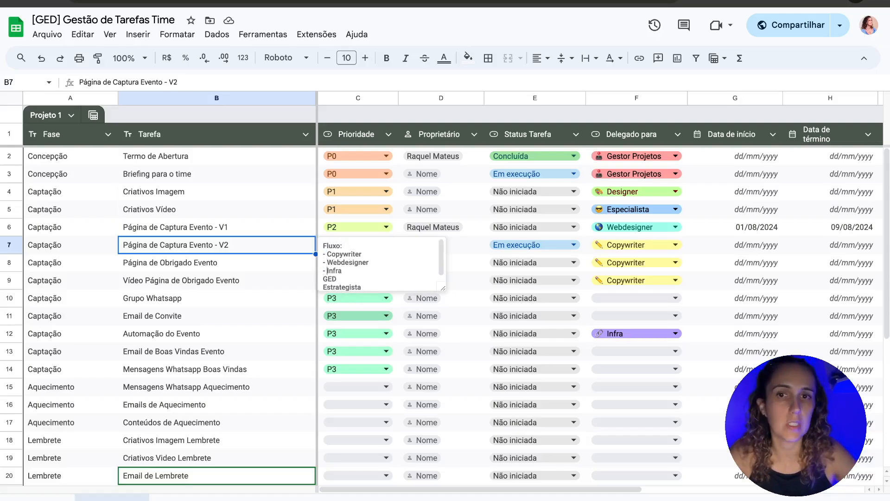
{"action": "type", "text": "-"}
{"action": "key", "text": "Down"}
{"action": "key", "text": "Left"}
{"action": "type", "text": "-"}
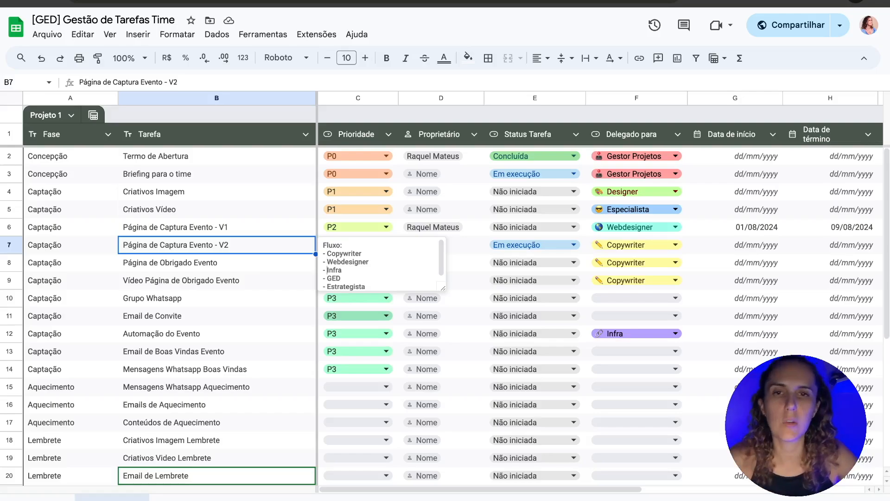
Step: Enlarge the note box so every role line is visible
{"action": "left_click_drag", "start_coordinate": [446, 291], "coordinate": [444, 304]}
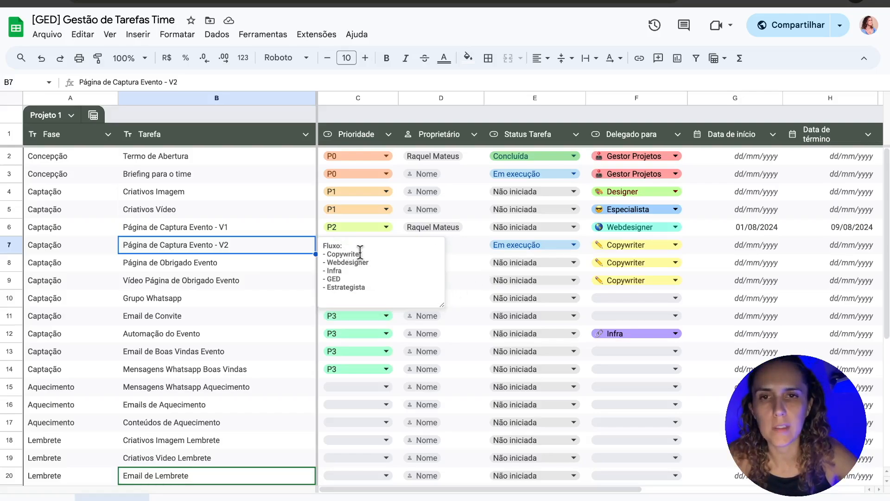
{"action": "left_click", "coordinate": [352, 272]}
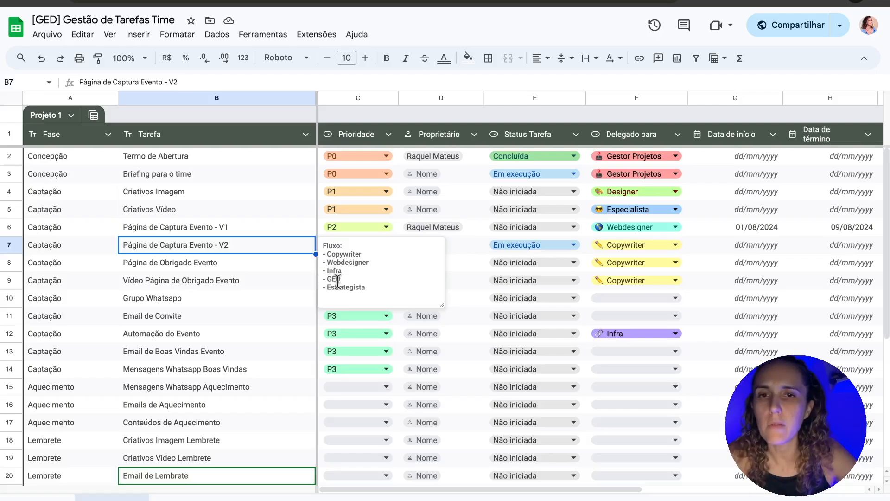
{"action": "left_click_drag", "start_coordinate": [348, 272], "coordinate": [349, 246]}
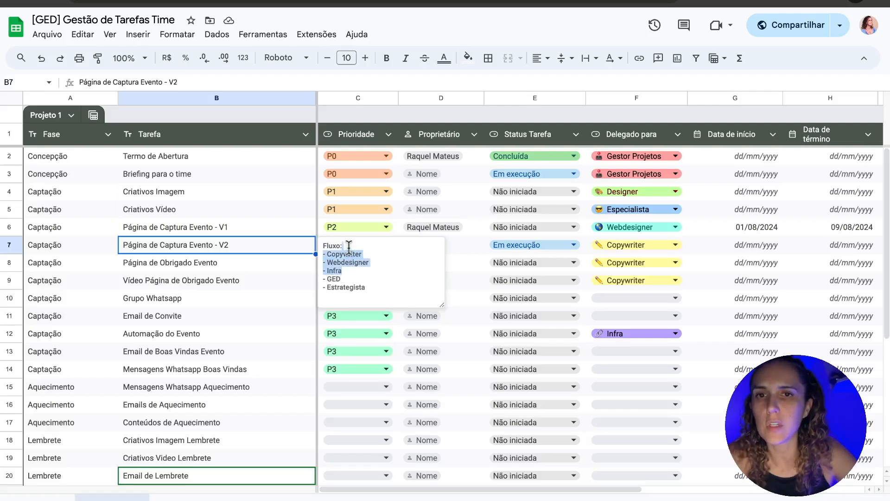
{"action": "left_click", "coordinate": [348, 278]}
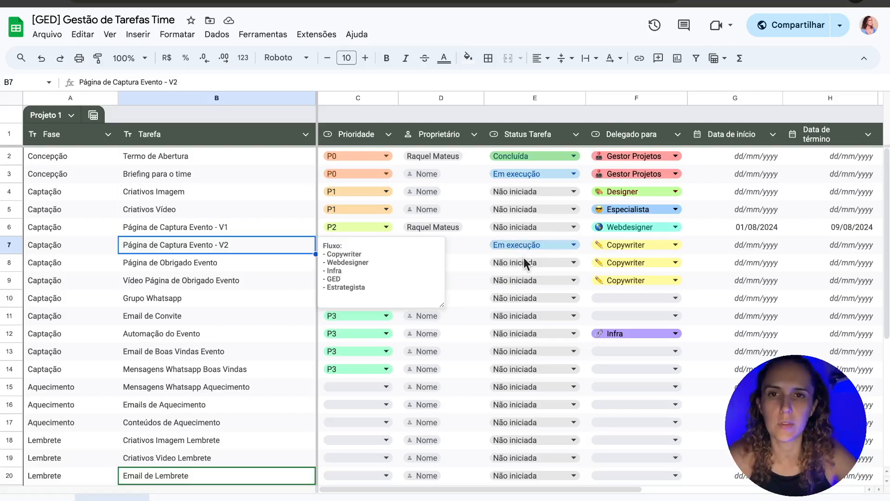
Step: Close the Fluxo note on B7 and return to the task table
{"action": "left_click", "coordinate": [381, 291]}
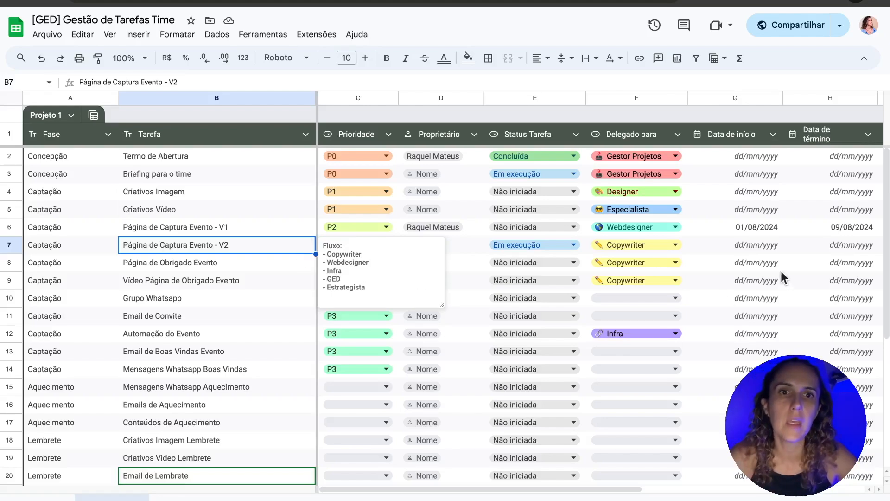
{"action": "left_click", "coordinate": [744, 245]}
Step: Scroll across to the date, Copy, Pasta, Link and Observações columns, ending on K6
{"action": "key", "text": "Left"}
{"action": "key", "text": "Left"}
{"action": "key", "text": "Left"}
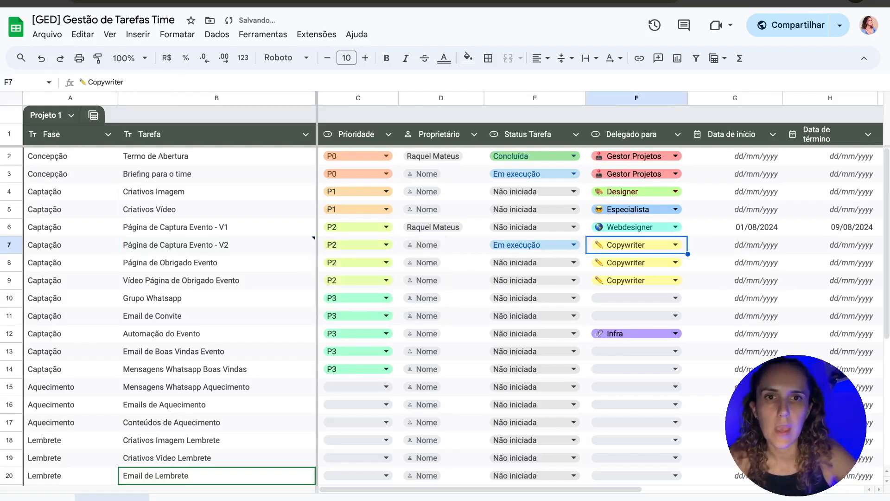
{"action": "key", "text": "Right"}
{"action": "key", "text": "Right"}
{"action": "key", "text": "Right"}
{"action": "key", "text": "Right"}
{"action": "key", "text": "Right"}
{"action": "key", "text": "Right"}
{"action": "key", "text": "Right"}
{"action": "key", "text": "Right"}
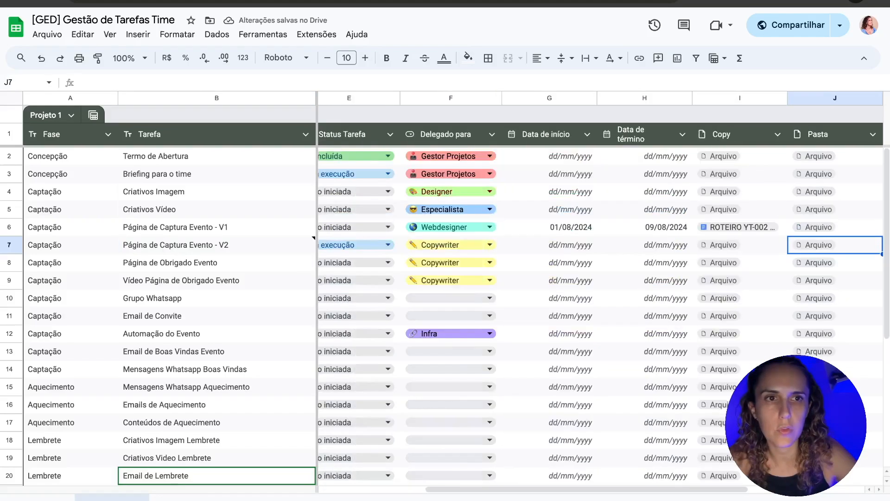
{"action": "key", "text": "Left"}
{"action": "key", "text": "Left"}
{"action": "key", "text": "Left"}
{"action": "key", "text": "Left"}
{"action": "key", "text": "Left"}
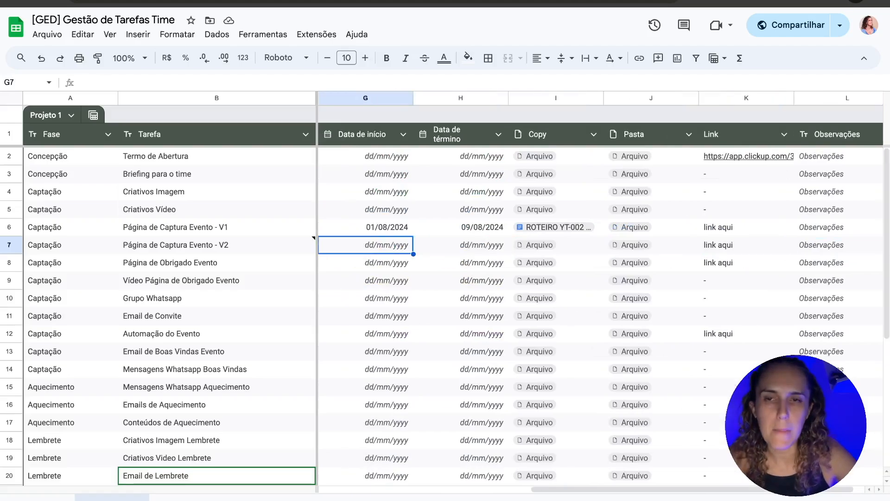
{"action": "key", "text": "Up"}
{"action": "key", "text": "Right"}
{"action": "key", "text": "Right"}
{"action": "key", "text": "Right"}
{"action": "key", "text": "Right"}
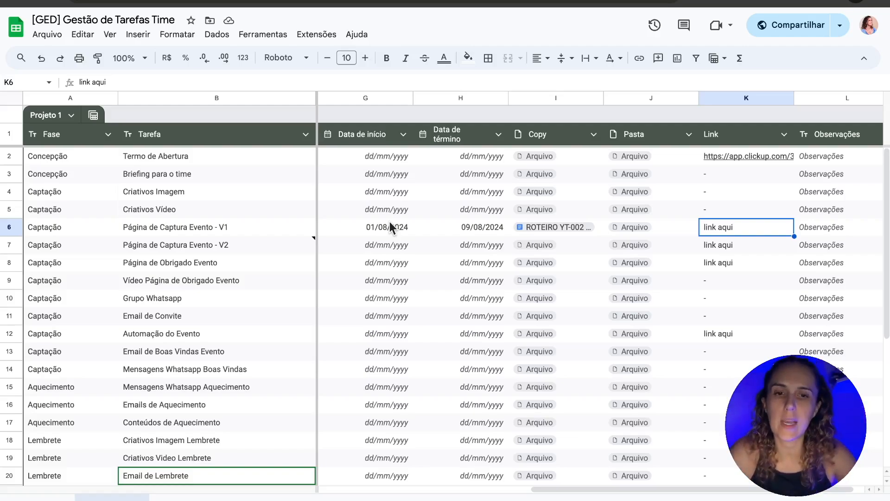
Step: Enter the landing page URL ending in f1-inscricao-org-v1 into K6
{"action": "type", "text": "www.raquelmateus.com.br/"}
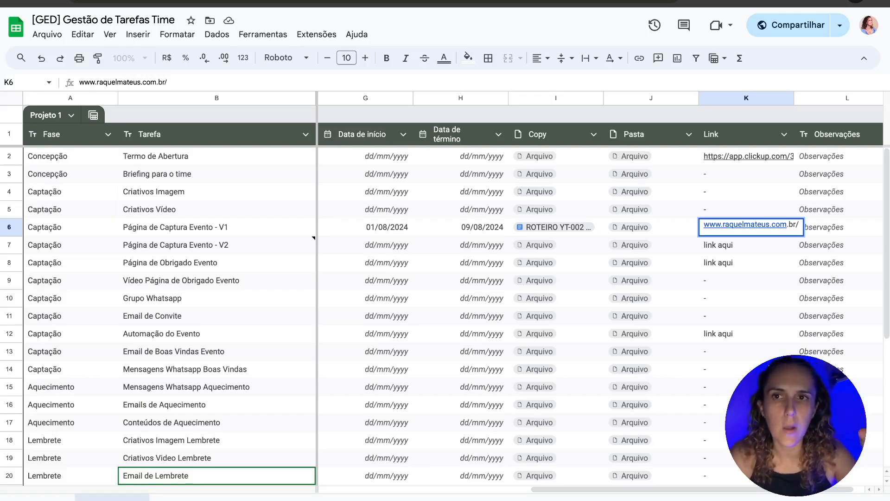
{"action": "type", "text": "f1"}
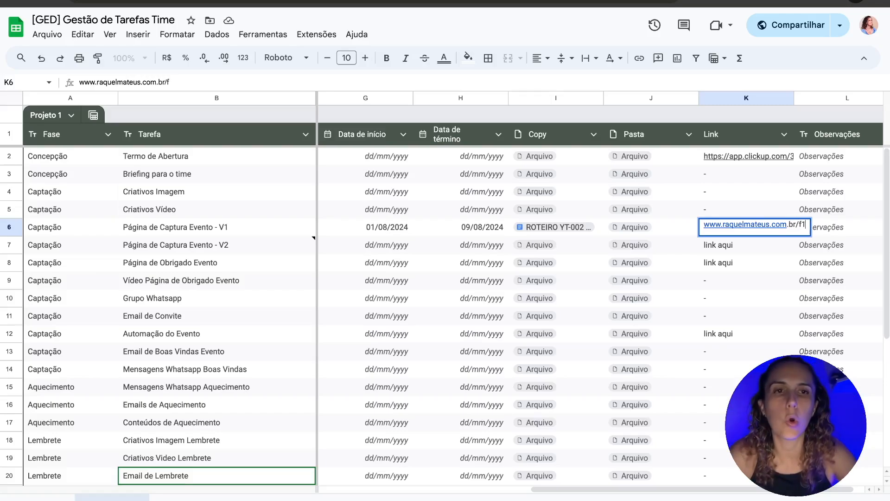
{"action": "type", "text": "-"}
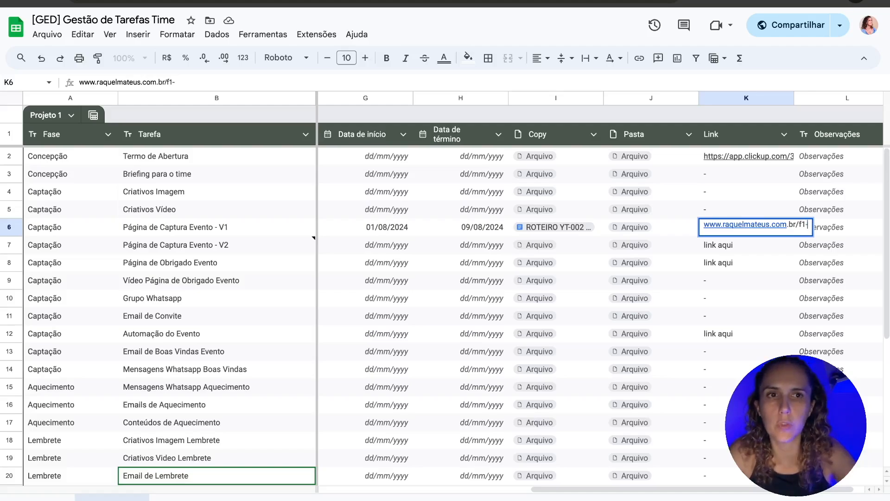
{"action": "type", "text": "inscr"}
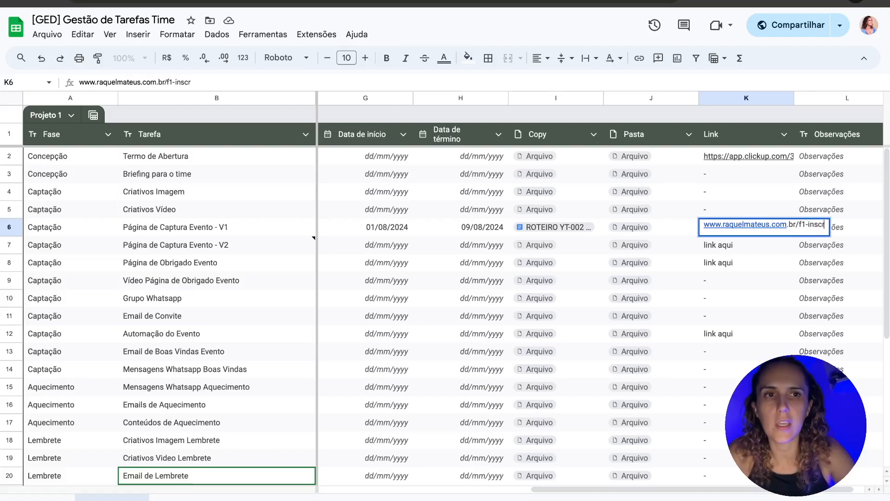
{"action": "type", "text": "icao-org"}
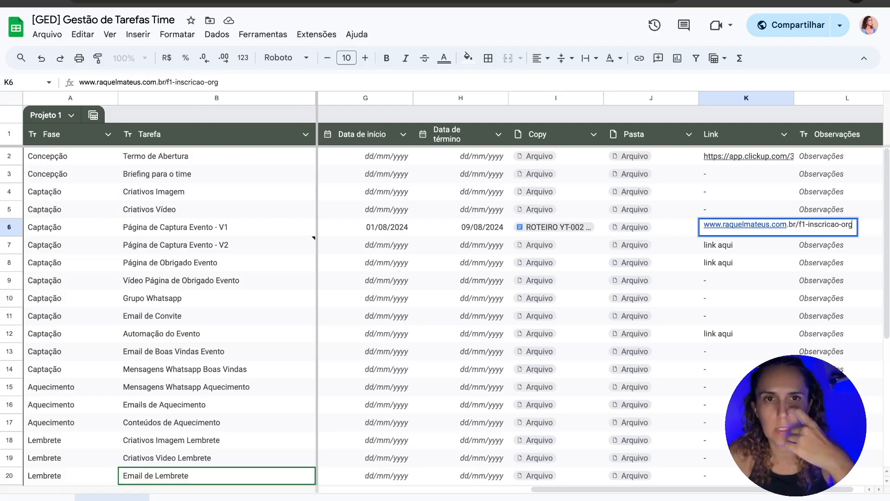
{"action": "type", "text": "-"}
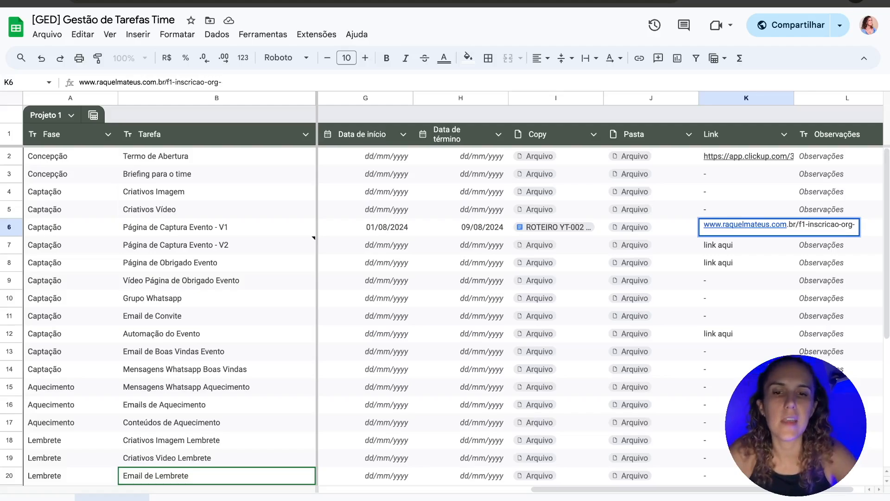
{"action": "type", "text": "v1"}
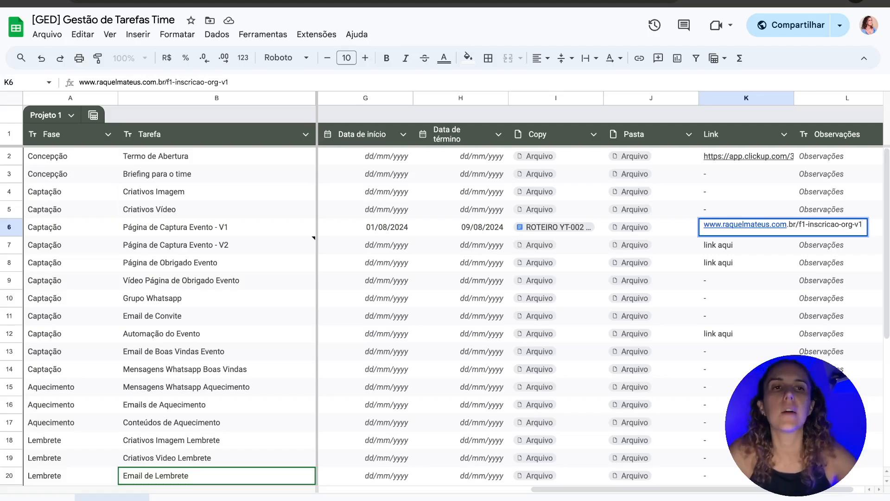
{"action": "key", "text": "Return"}
{"action": "key", "text": "Up"}
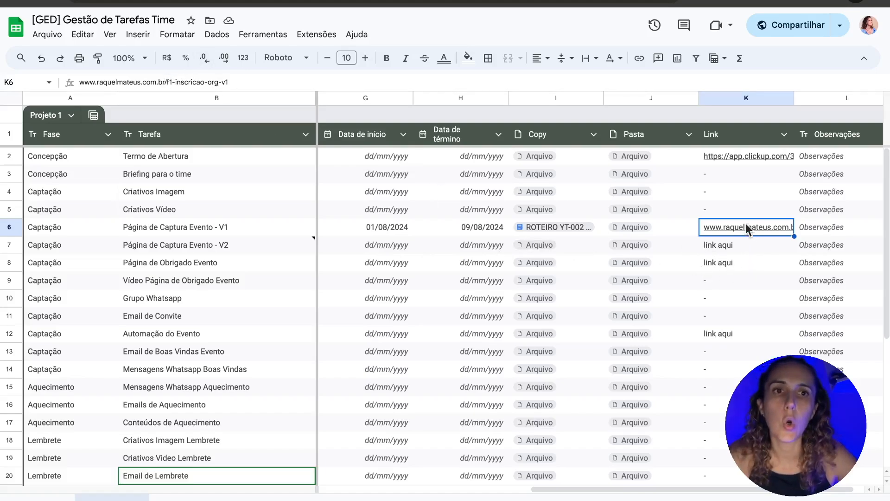
Step: Widen the Link column so the full URL is visible
{"action": "mouse_move", "coordinate": [744, 229]}
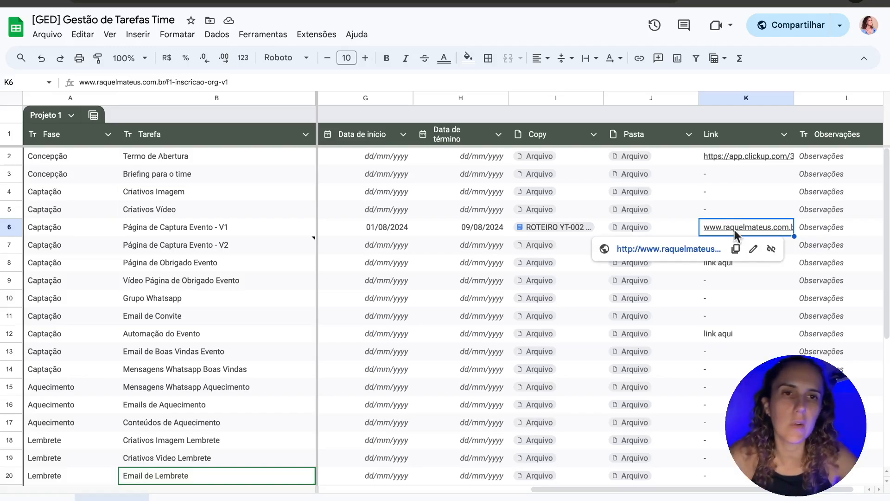
{"action": "left_click_drag", "start_coordinate": [794, 98], "coordinate": [886, 100]}
{"action": "scroll", "coordinate": [791, 329], "scroll_direction": "right", "scroll_amount": 2}
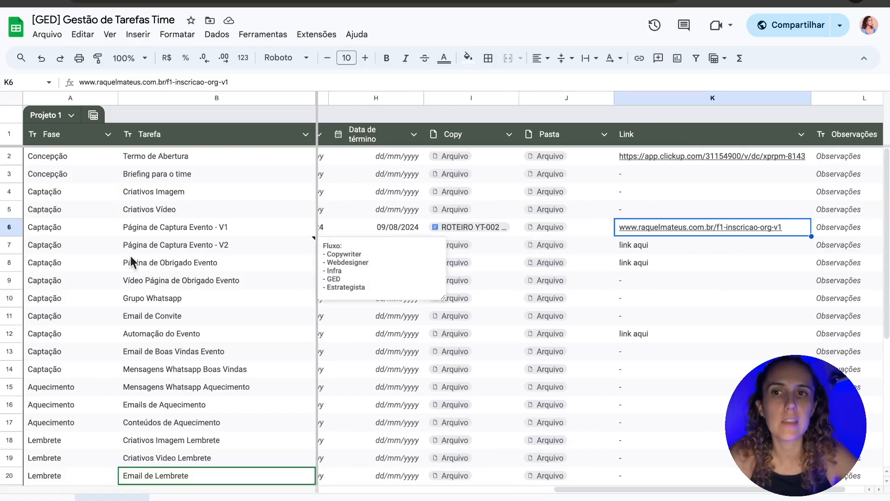
Step: Insert a blank row above row 7
{"action": "left_click", "coordinate": [176, 246]}
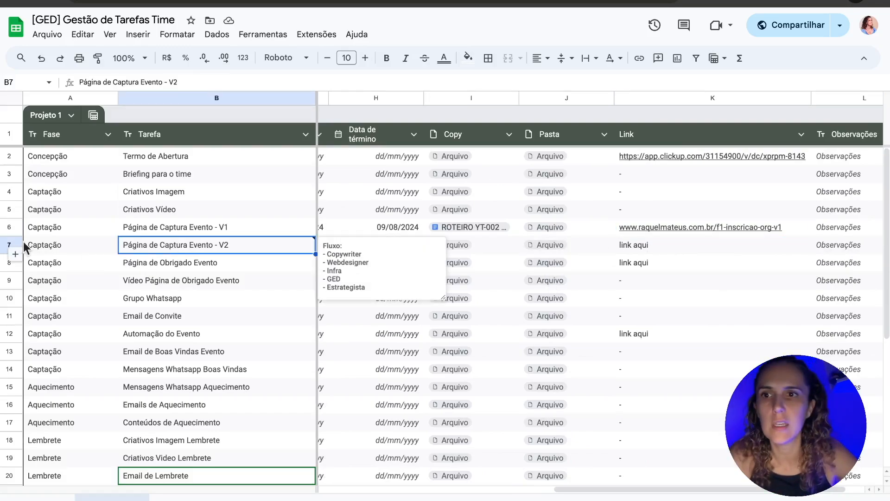
{"action": "left_click", "coordinate": [10, 244]}
{"action": "right_click", "coordinate": [10, 242]}
{"action": "left_click", "coordinate": [68, 297]}
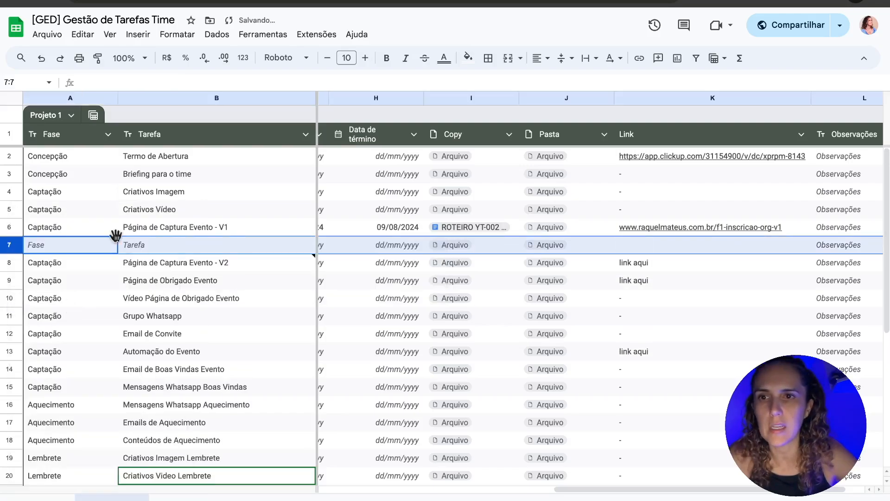
Step: Copy the Página de Captura Evento - V1 cells A6:I6 into the new row 7
{"action": "left_click", "coordinate": [62, 232]}
{"action": "left_click_drag", "start_coordinate": [62, 232], "coordinate": [882, 230]}
{"action": "key", "text": "ctrl+c"}
{"action": "key", "text": "Down"}
{"action": "key", "text": "ctrl+v"}
Step: Copy the org-v1 landing page link from K6 into K7
{"action": "key", "text": "Right"}
{"action": "key", "text": "Right"}
{"action": "key", "text": "Right"}
{"action": "key", "text": "Right"}
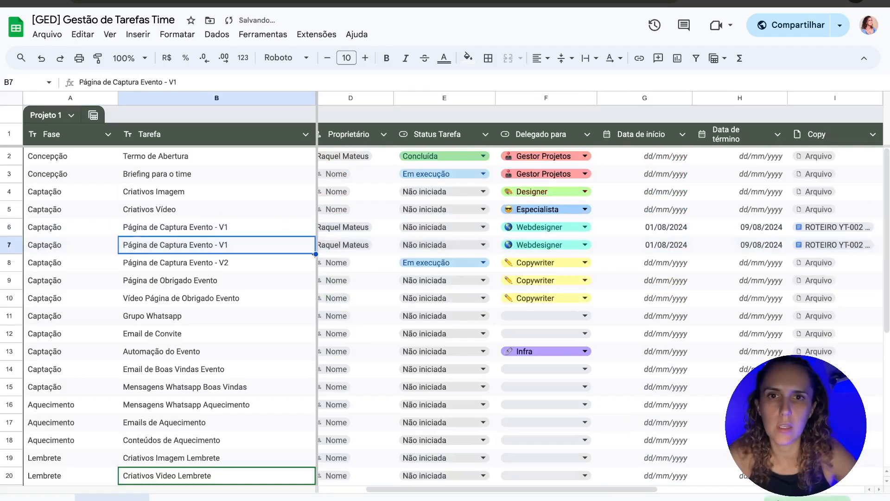
{"action": "key", "text": "Right"}
{"action": "key", "text": "Right"}
{"action": "key", "text": "Right"}
{"action": "key", "text": "Right"}
{"action": "key", "text": "Right"}
{"action": "key", "text": "Right"}
{"action": "key", "text": "Right"}
{"action": "key", "text": "Left"}
{"action": "key", "text": "Up"}
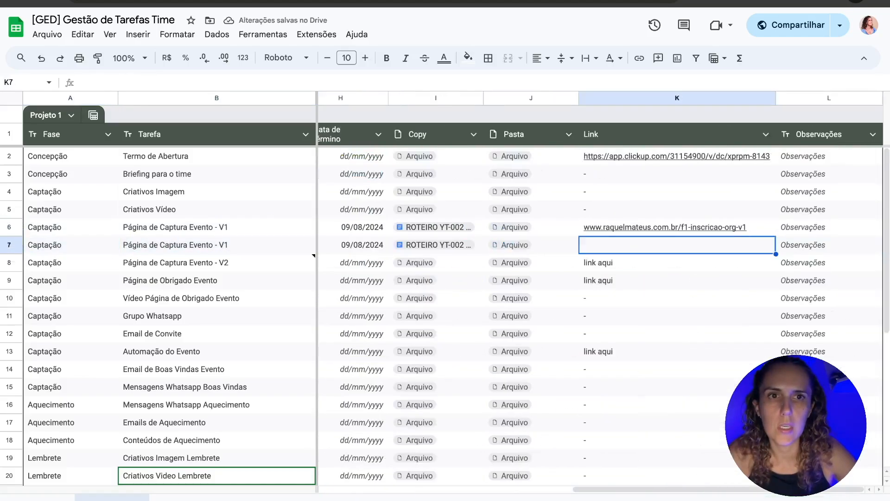
{"action": "key", "text": "ctrl+c"}
{"action": "key", "text": "Down"}
{"action": "key", "text": "ctrl+v"}
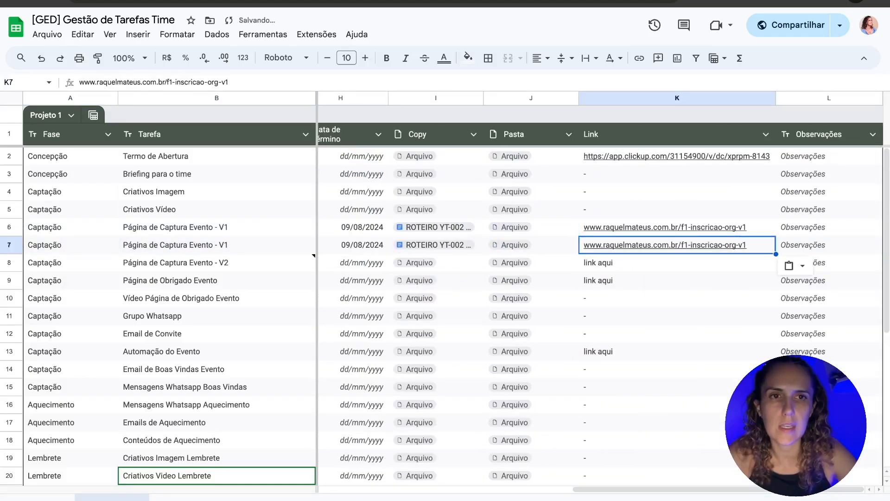
Step: Change the K7 link ending from f1-inscricao-org-v1 to f1-inscricao-ads-v1
{"action": "double_click", "coordinate": [760, 248]}
{"action": "key", "text": "Left"}
{"action": "key", "text": "Left"}
{"action": "key", "text": "Left"}
{"action": "key", "text": "shift+Left"}
{"action": "key", "text": "shift+Left"}
{"action": "key", "text": "shift+Left"}
{"action": "key", "text": "BackSpace"}
{"action": "type", "text": "ads"}
{"action": "key", "text": "Return"}
{"action": "key", "text": "Up"}
{"action": "key", "text": "Up"}
{"action": "key", "text": "Down"}
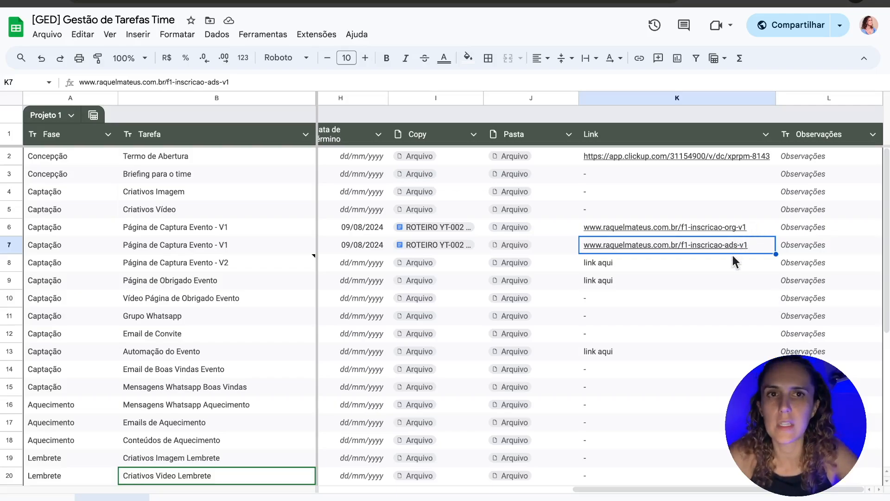
Step: Test the new K7 link in the browser, then return to the spreadsheet
{"action": "left_click", "coordinate": [718, 273]}
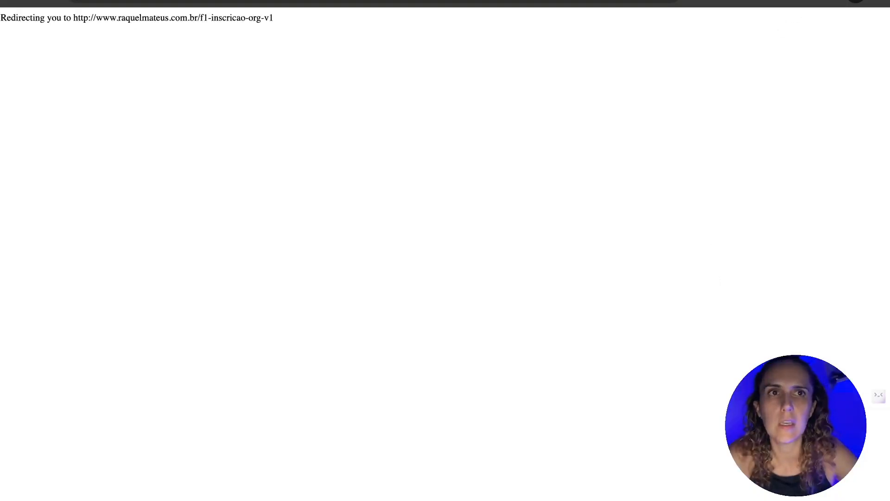
{"action": "key", "text": "super+w"}
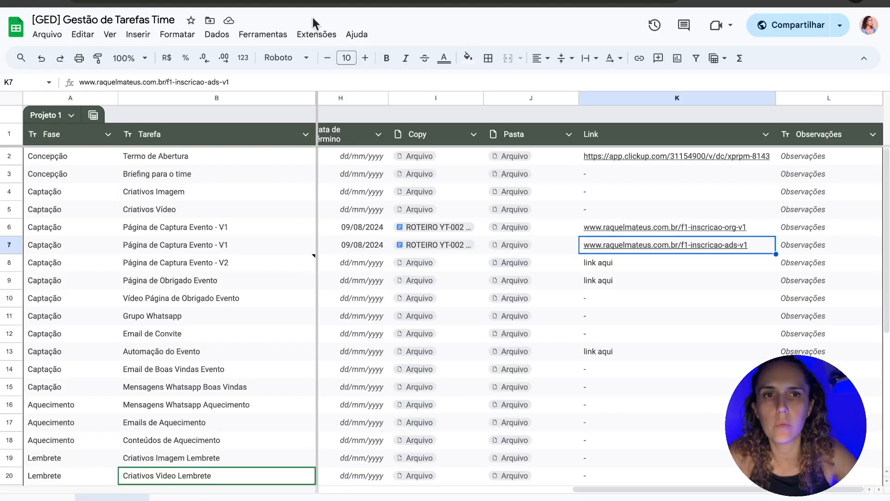
{"action": "left_click", "coordinate": [663, 279]}
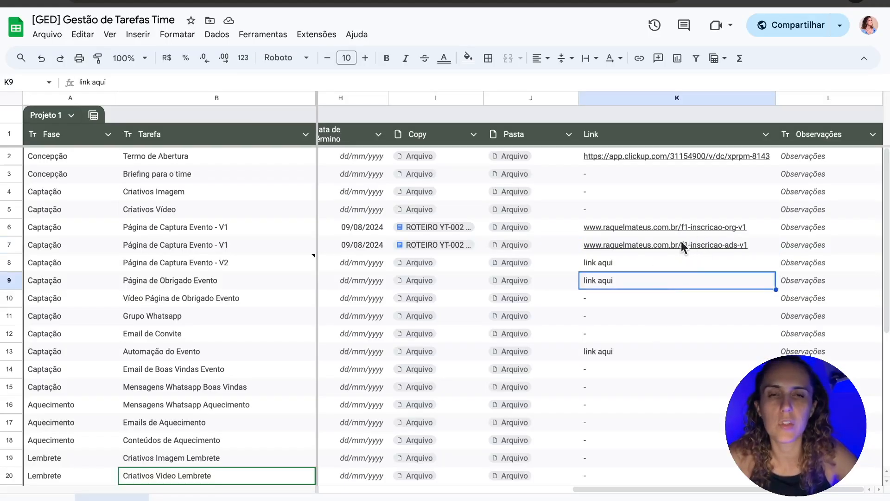
{"action": "mouse_move", "coordinate": [681, 243]}
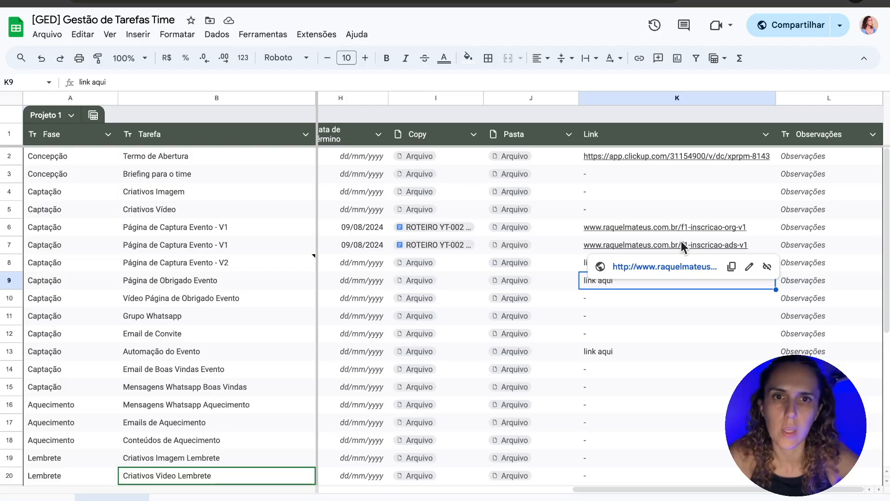
{"action": "left_click", "coordinate": [829, 230]}
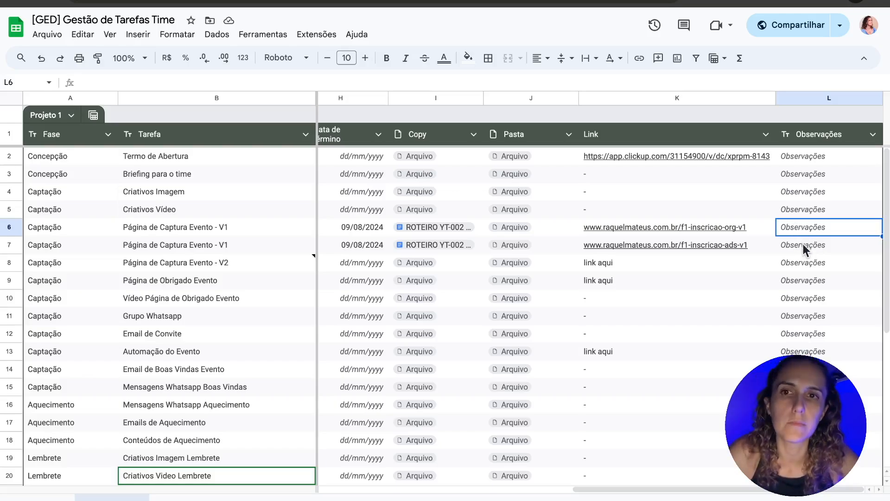
Step: Set row 6's delegate dropdown to Infra and its status dropdown to Em execução
{"action": "scroll", "coordinate": [487, 293], "scroll_direction": "left", "scroll_amount": 10}
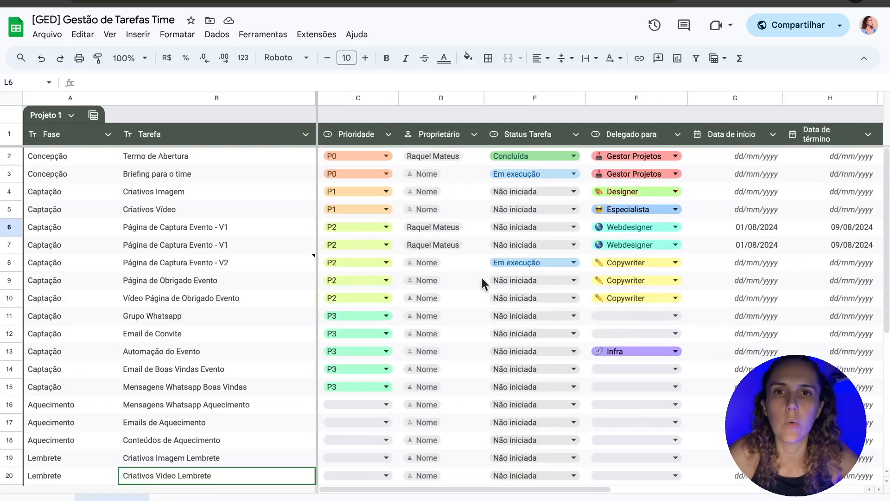
{"action": "left_click", "coordinate": [634, 227]}
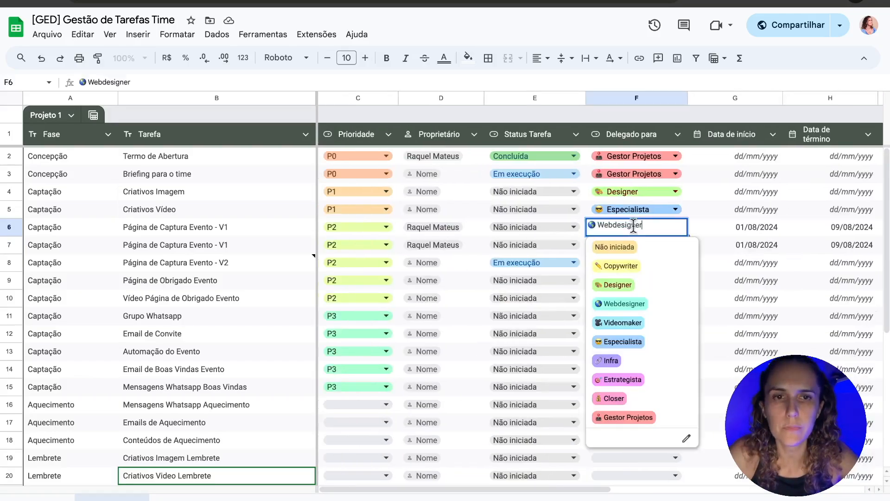
{"action": "left_click", "coordinate": [617, 360]}
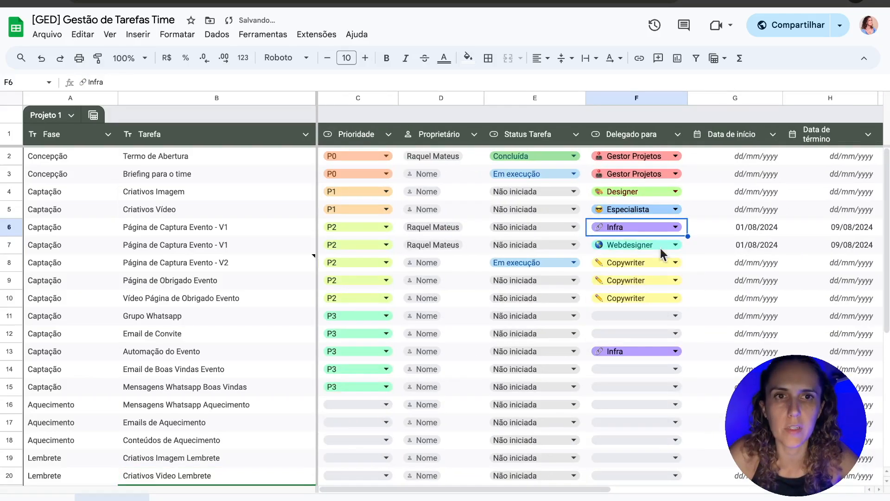
{"action": "left_click", "coordinate": [547, 225]}
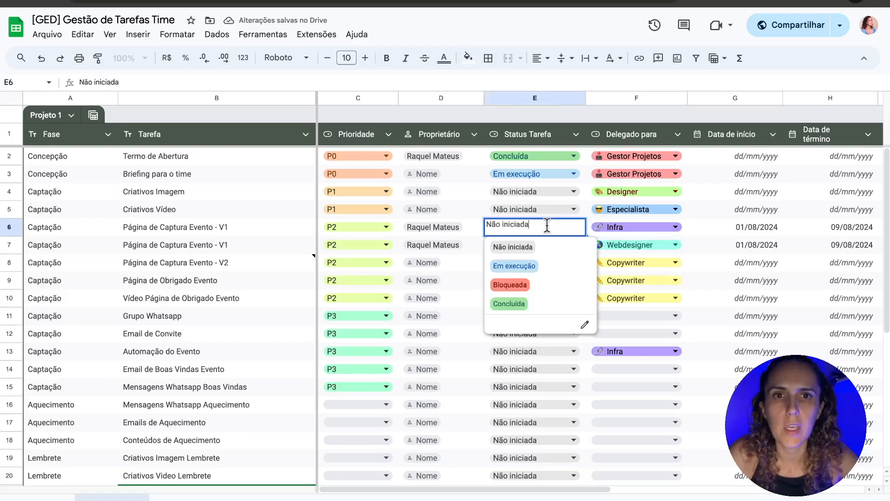
{"action": "left_click", "coordinate": [533, 266]}
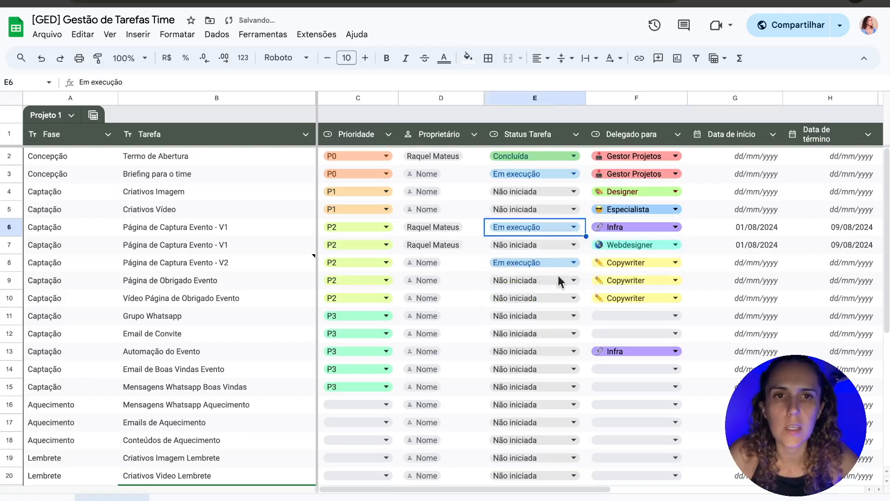
{"action": "left_click", "coordinate": [754, 230]}
{"action": "scroll", "coordinate": [789, 238], "scroll_direction": "right", "scroll_amount": 10}
{"action": "scroll", "coordinate": [771, 238], "scroll_direction": "right", "scroll_amount": 2}
{"action": "double_click", "coordinate": [808, 226]}
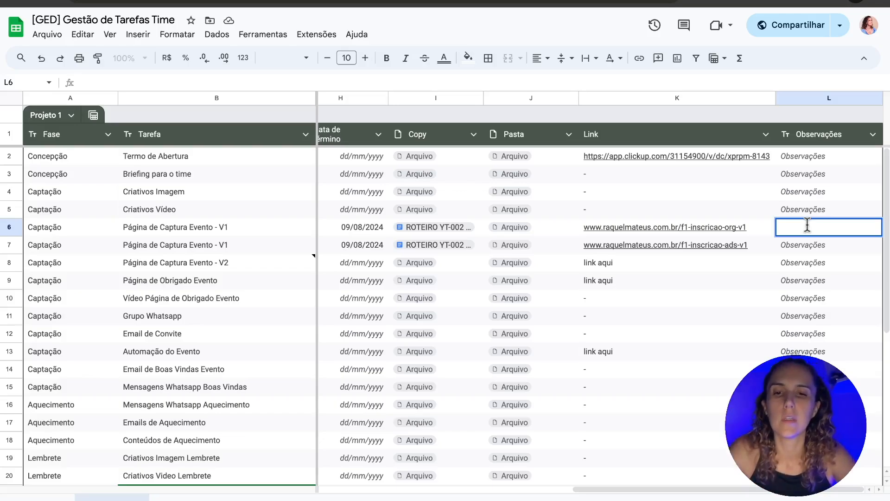
Step: Enter 'Precisa corrigir versão mobile' in cell L6 and check the neighbouring row 6 cells
{"action": "type", "text": "Precisa"}
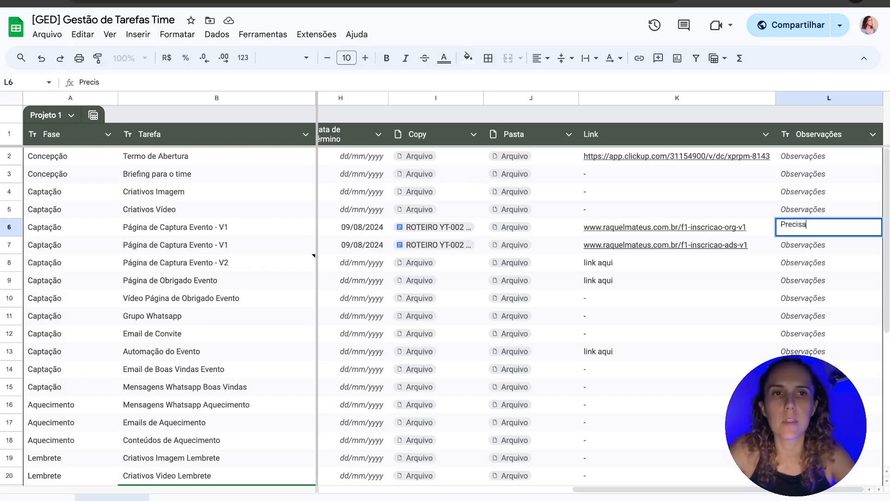
{"action": "type", "text": " corrigir "}
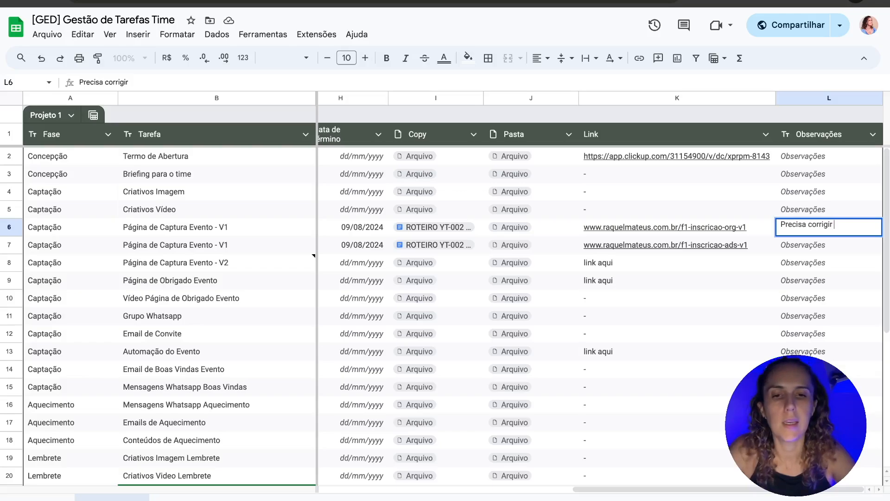
{"action": "type", "text": "uvers"}
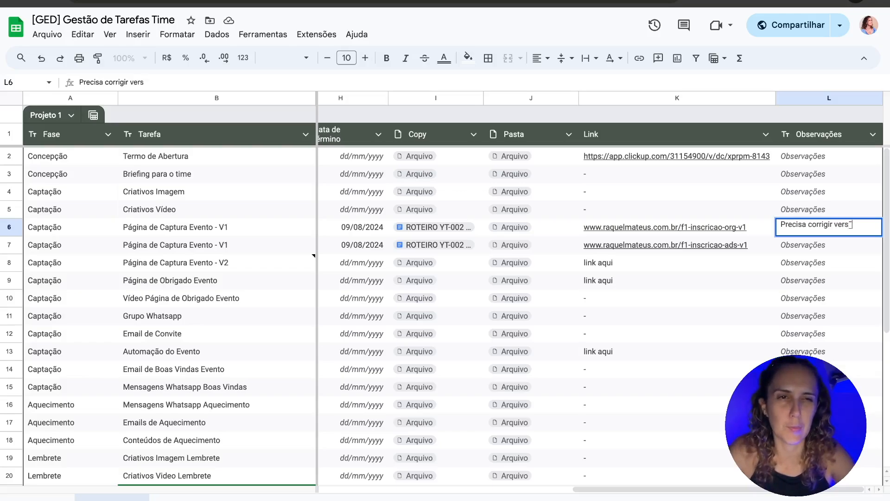
{"action": "type", "text": "ão mobile"}
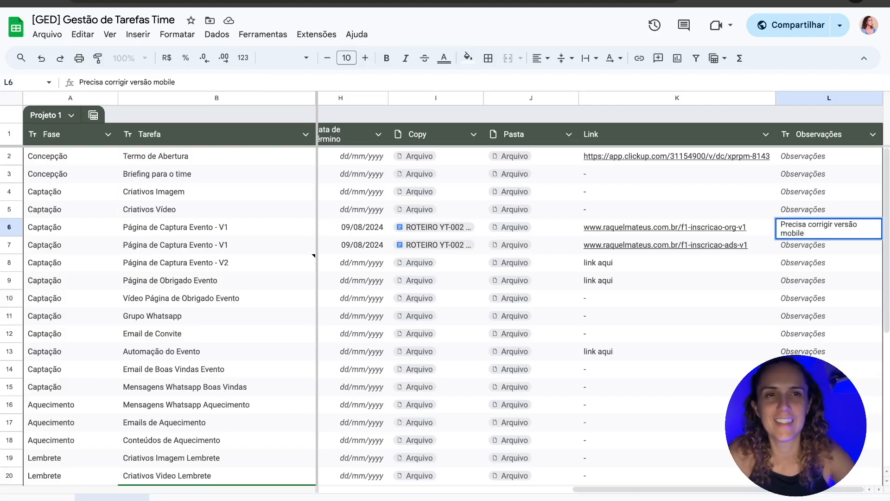
{"action": "key", "text": "Return"}
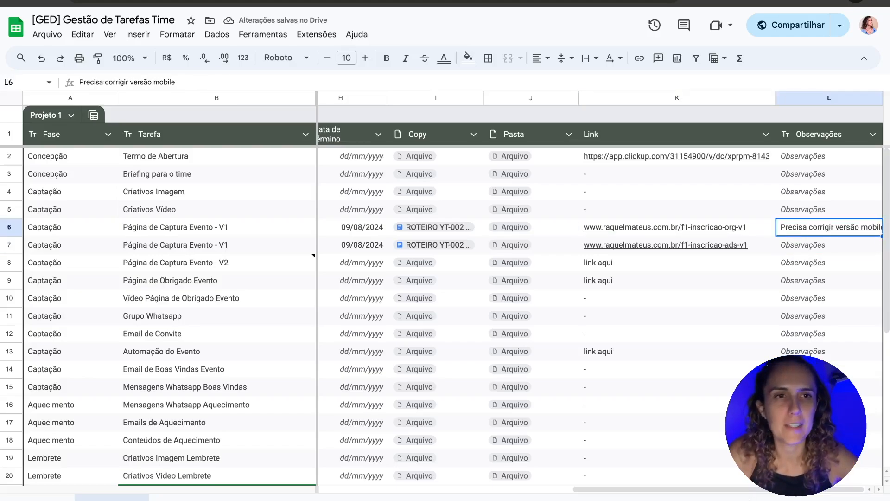
{"action": "left_click", "coordinate": [815, 244]}
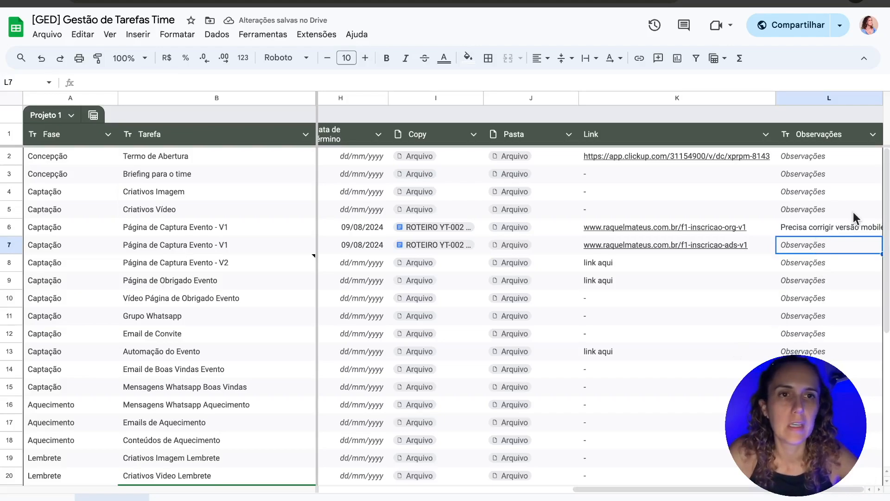
{"action": "key", "text": "Up"}
{"action": "key", "text": "Left"}
{"action": "key", "text": "Right"}
{"action": "key", "text": "Left"}
{"action": "key", "text": "Left"}
{"action": "key", "text": "Left"}
{"action": "key", "text": "Right"}
{"action": "key", "text": "Right"}
{"action": "key", "text": "Right"}
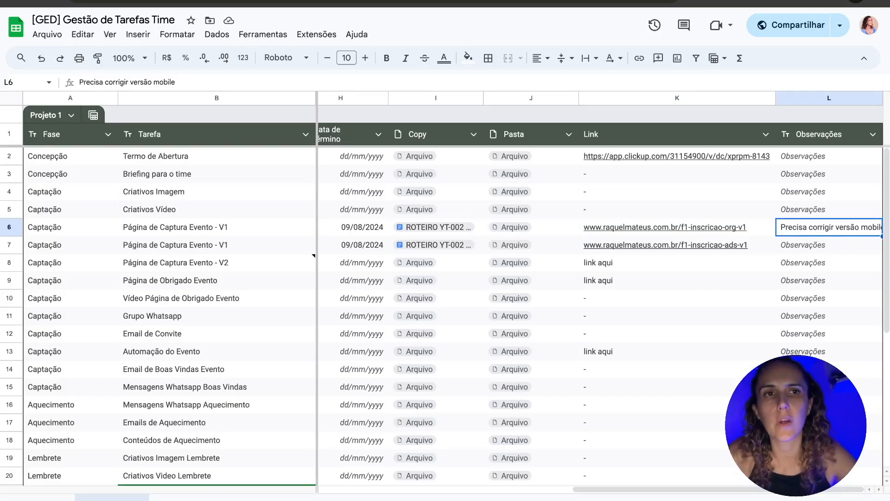
{"action": "left_click", "coordinate": [828, 245]}
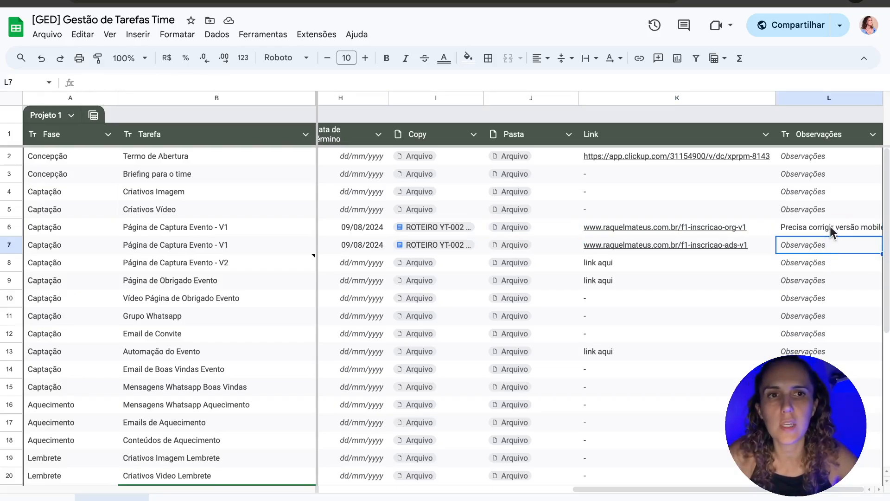
{"action": "left_click", "coordinate": [816, 265]}
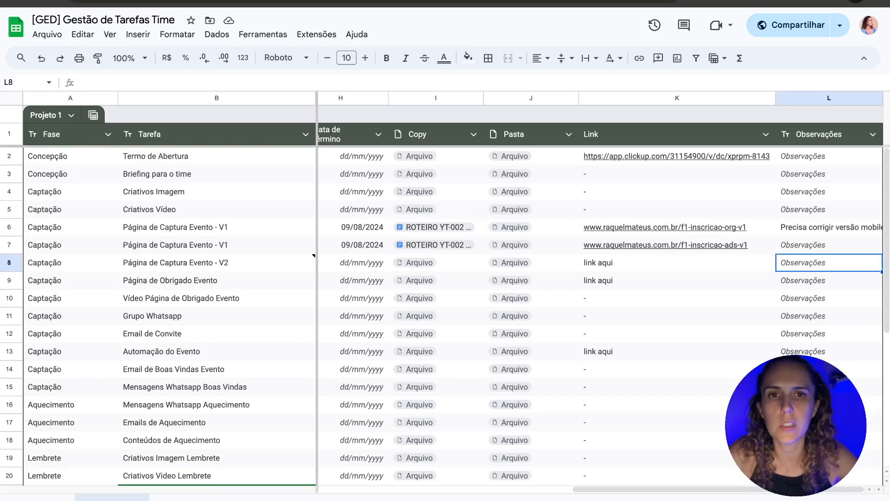
{"action": "scroll", "coordinate": [724, 366], "scroll_direction": "left", "scroll_amount": 5}
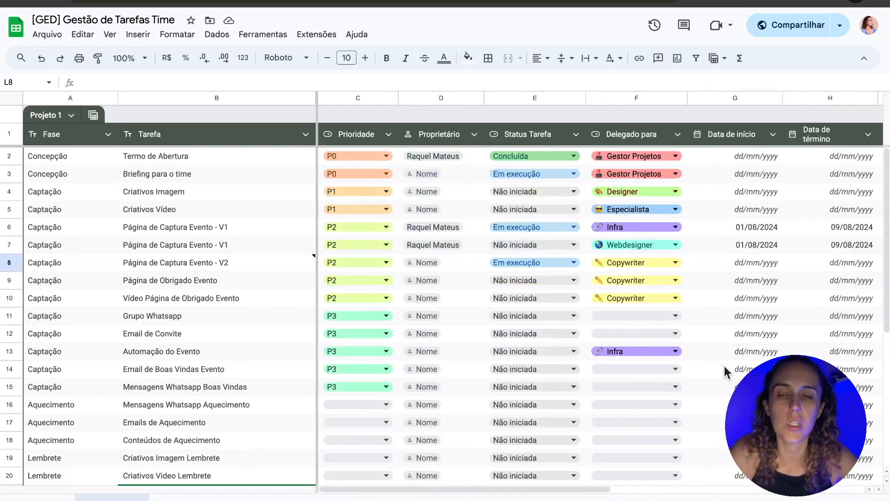
{"action": "mouse_move", "coordinate": [185, 263]}
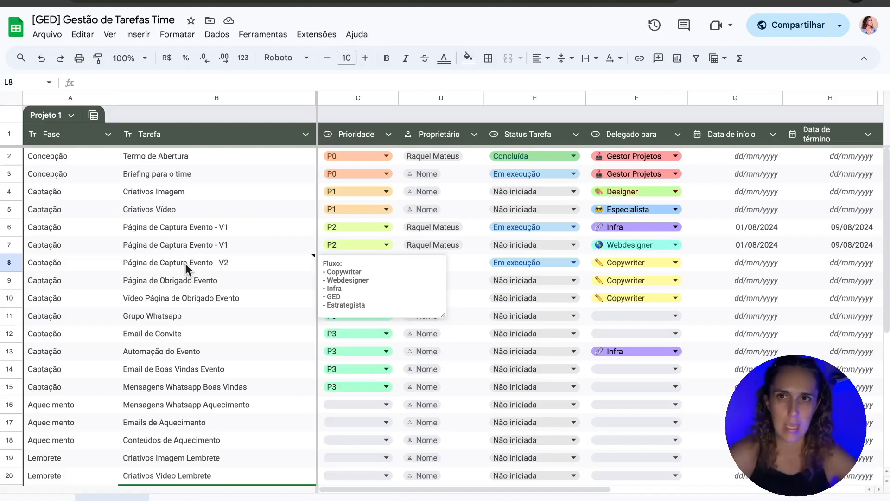
{"action": "left_click", "coordinate": [177, 340]}
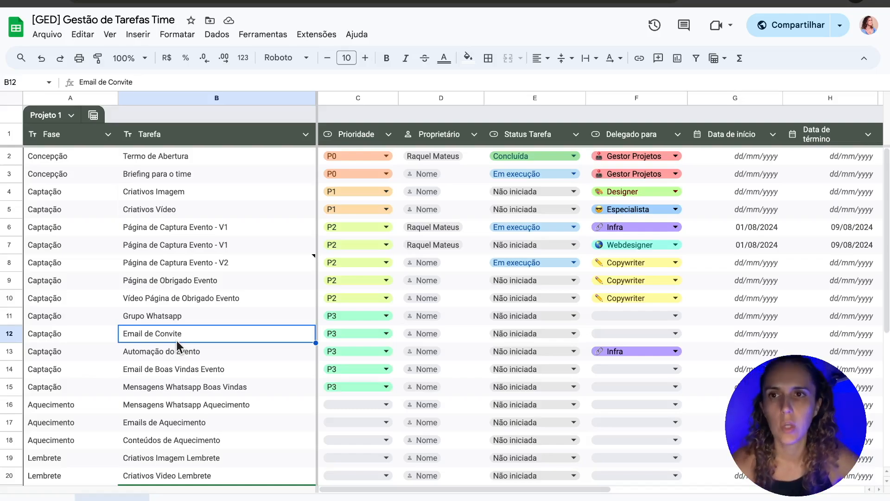
{"action": "left_click_drag", "start_coordinate": [88, 195], "coordinate": [93, 390]}
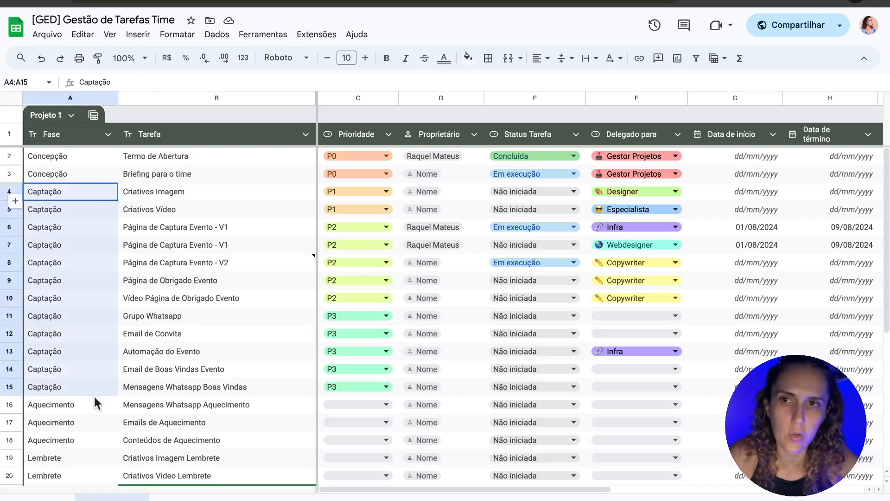
{"action": "left_click_drag", "start_coordinate": [204, 211], "coordinate": [179, 477]}
{"action": "left_click_drag", "start_coordinate": [74, 344], "coordinate": [74, 344]}
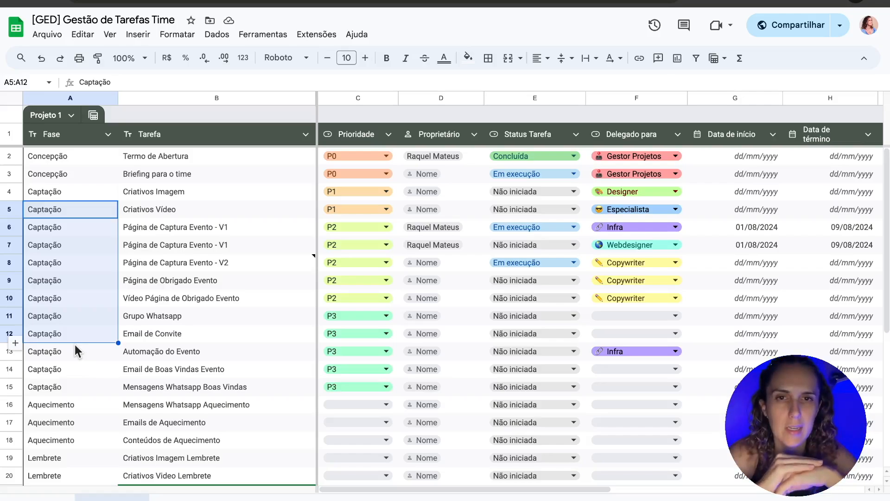
{"action": "left_click", "coordinate": [96, 193]}
{"action": "left_click_drag", "start_coordinate": [831, 193], "coordinate": [845, 373]}
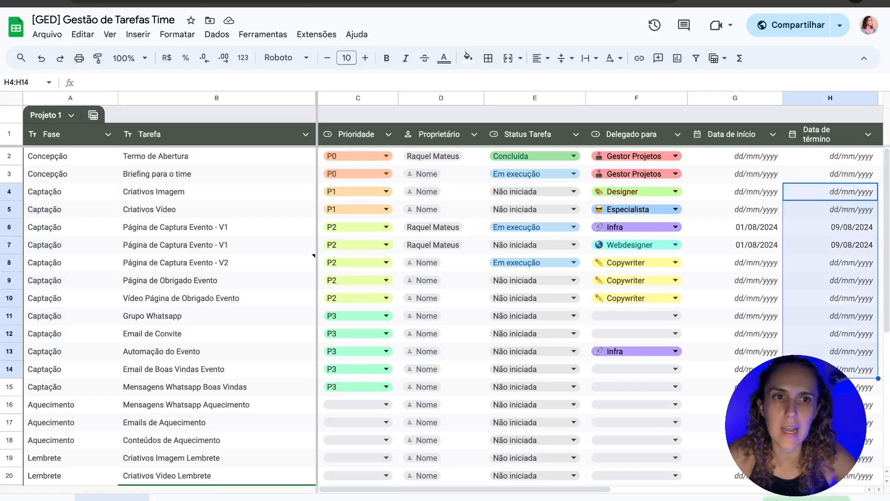
{"action": "left_click", "coordinate": [844, 404]}
{"action": "left_click_drag", "start_coordinate": [843, 244], "coordinate": [842, 344]}
{"action": "left_click", "coordinate": [773, 281]}
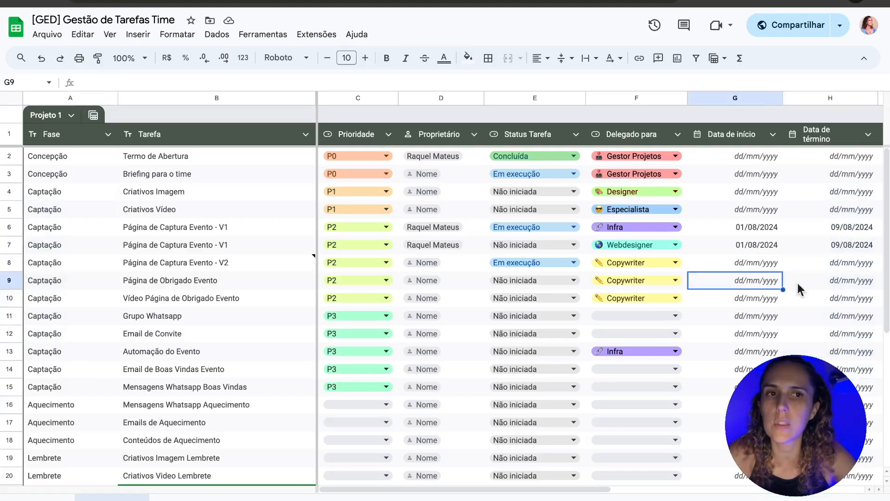
{"action": "left_click", "coordinate": [772, 317]}
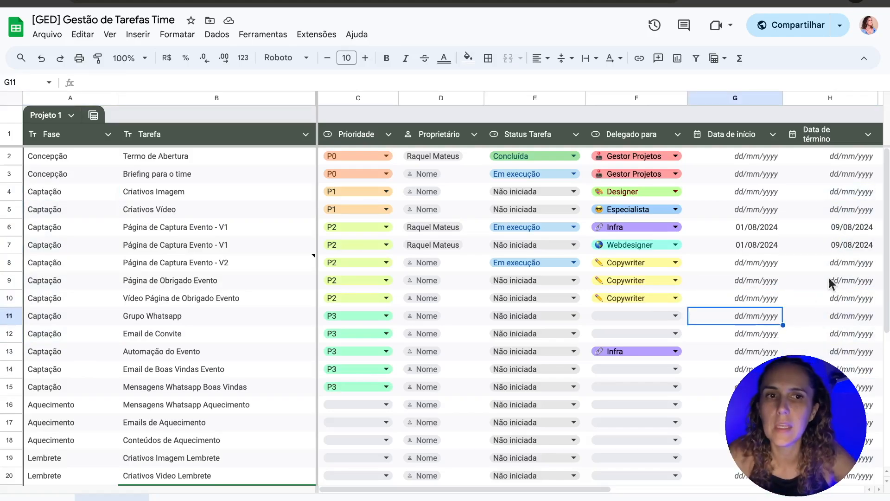
{"action": "left_click", "coordinate": [854, 227]}
{"action": "left_click", "coordinate": [838, 164]}
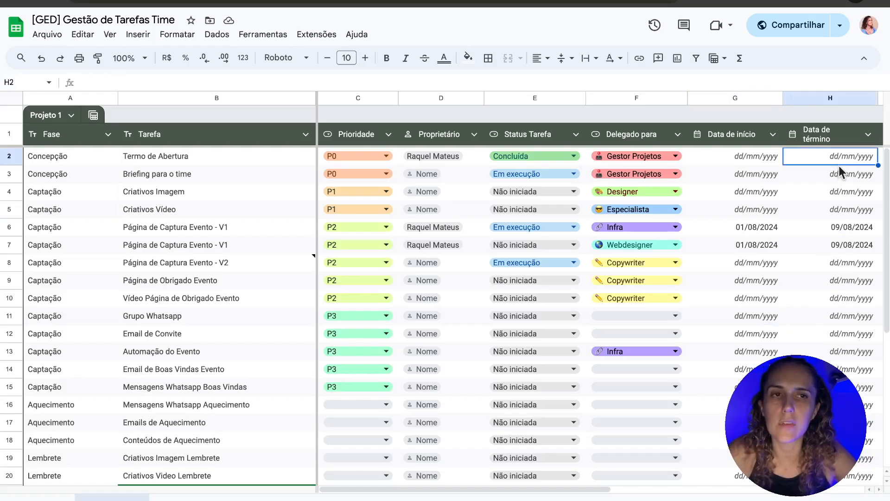
{"action": "scroll", "coordinate": [688, 459], "scroll_direction": "right", "scroll_amount": 5}
{"action": "scroll", "coordinate": [688, 459], "scroll_direction": "down", "scroll_amount": 1}
{"action": "scroll", "coordinate": [689, 459], "scroll_direction": "down", "scroll_amount": 2}
{"action": "scroll", "coordinate": [687, 457], "scroll_direction": "left", "scroll_amount": 1}
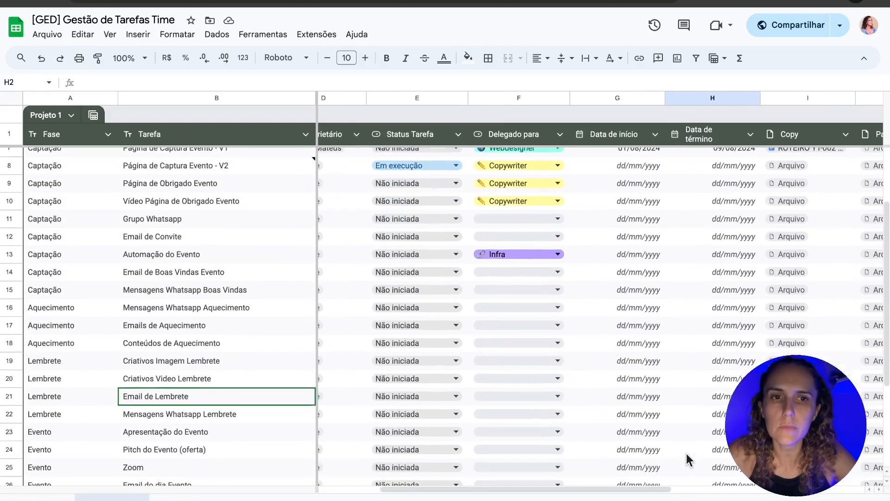
{"action": "scroll", "coordinate": [685, 457], "scroll_direction": "up", "scroll_amount": 3}
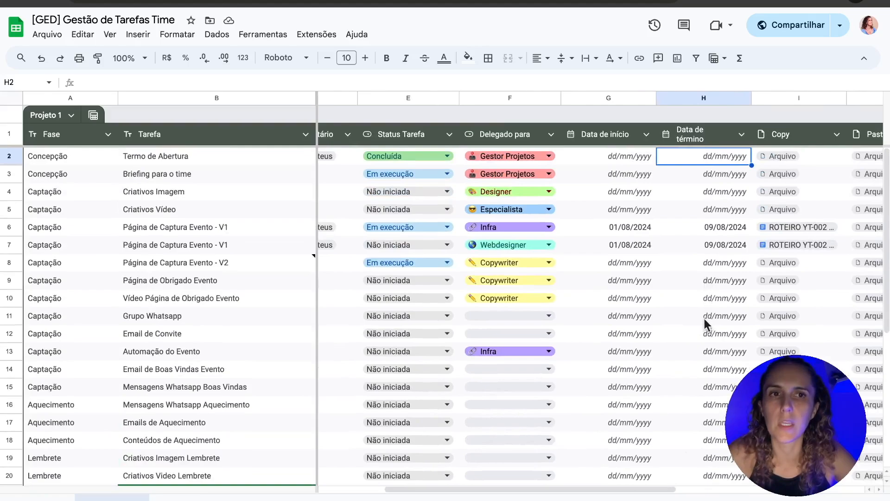
{"action": "left_click", "coordinate": [715, 227]}
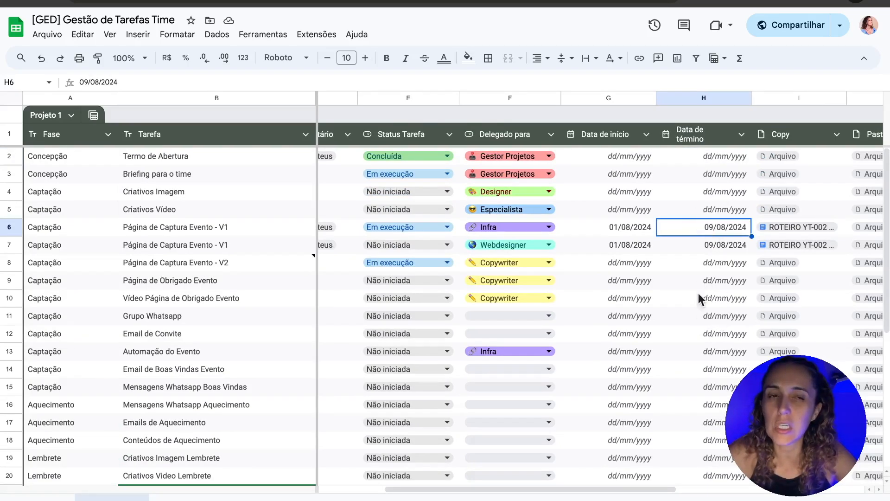
{"action": "left_click", "coordinate": [707, 423]}
{"action": "left_click", "coordinate": [708, 229]}
{"action": "left_click", "coordinate": [706, 317]}
{"action": "scroll", "coordinate": [705, 316], "scroll_direction": "right", "scroll_amount": 3}
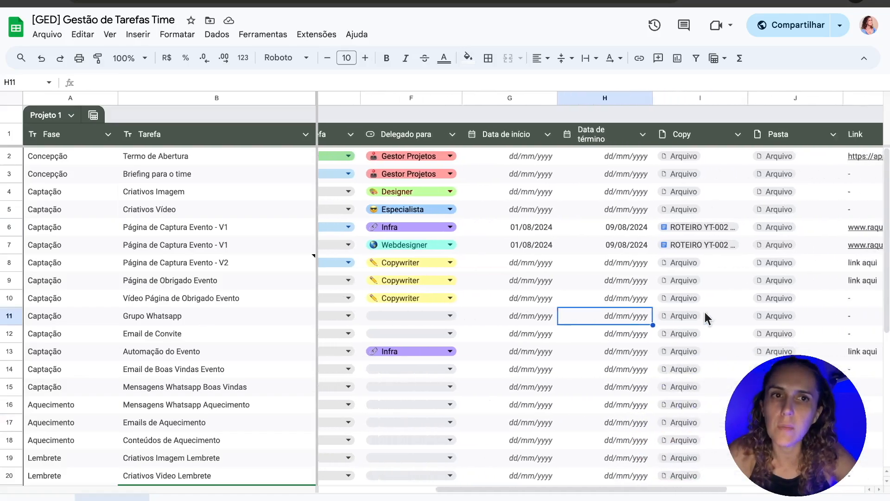
{"action": "left_click", "coordinate": [611, 226]}
{"action": "left_click", "coordinate": [608, 320]}
{"action": "left_click", "coordinate": [583, 393]}
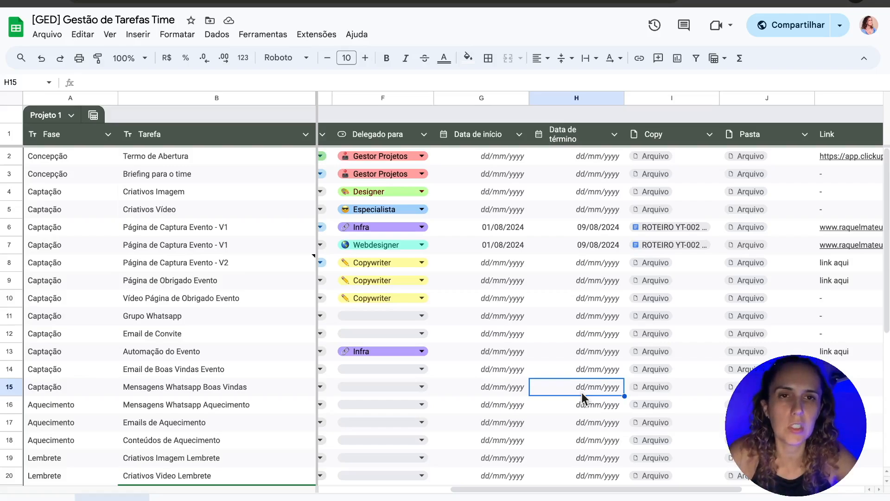
{"action": "left_click", "coordinate": [604, 245]}
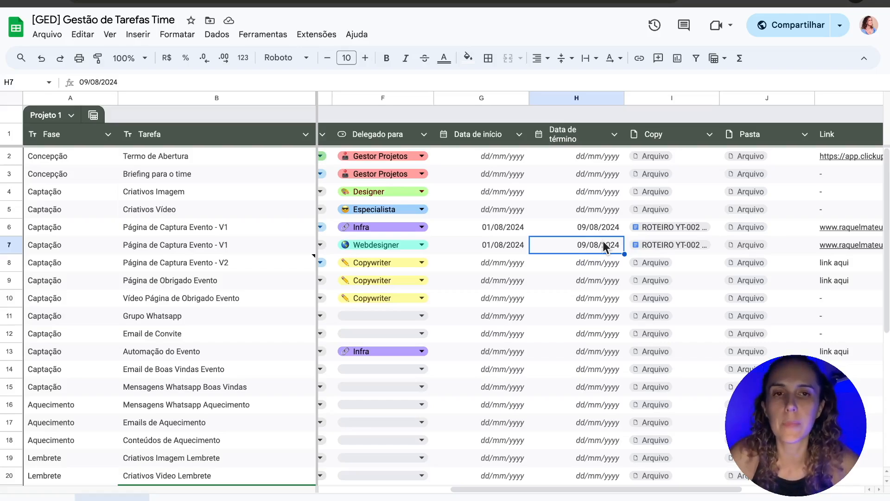
{"action": "left_click", "coordinate": [524, 288]}
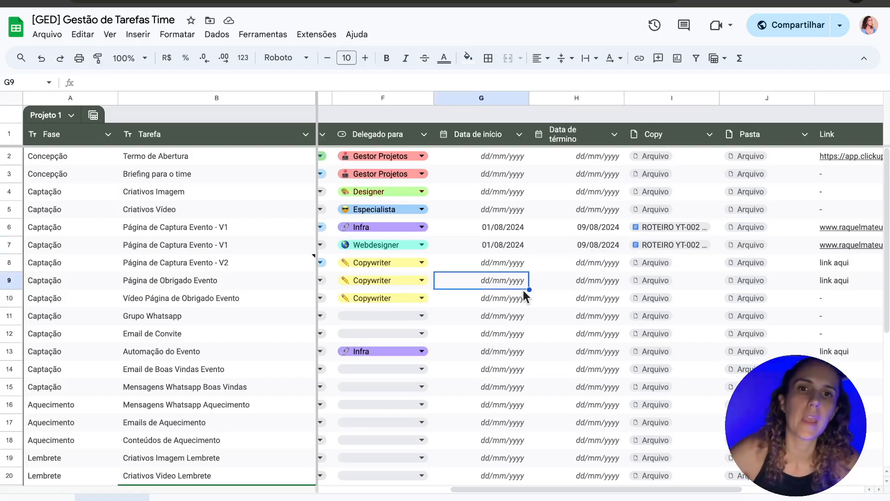
{"action": "scroll", "coordinate": [524, 291], "scroll_direction": "left", "scroll_amount": 5}
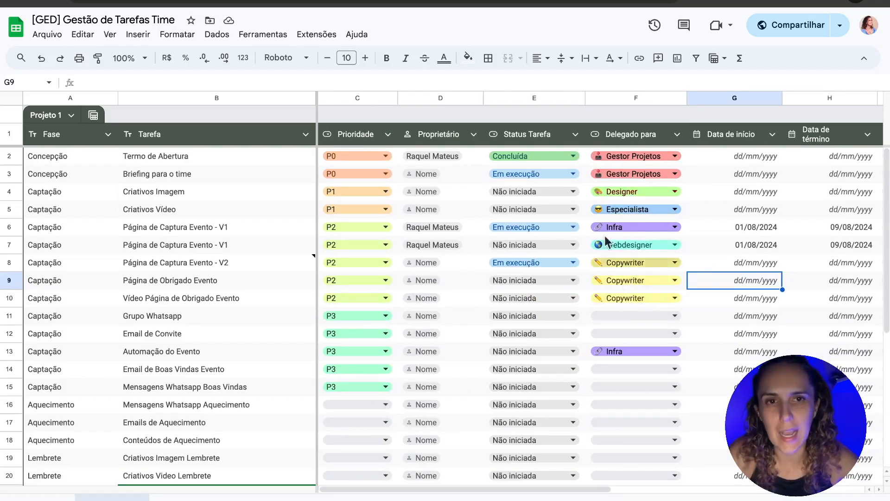
{"action": "left_click", "coordinate": [844, 229]}
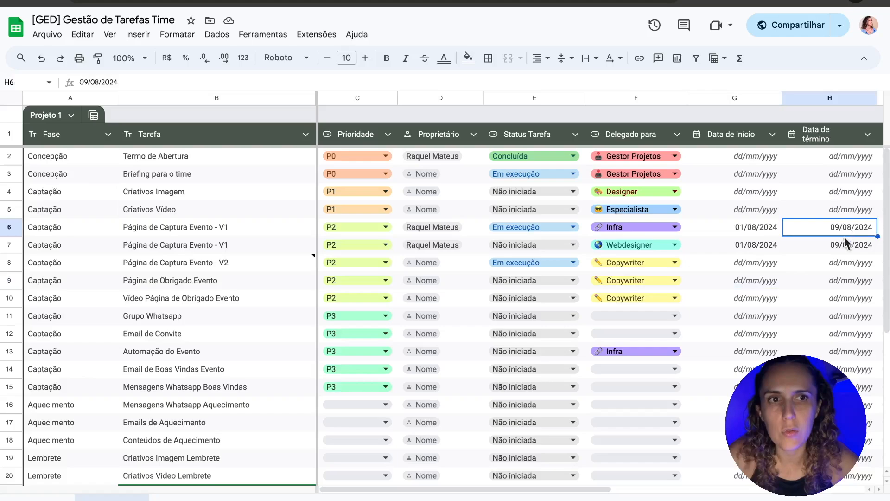
{"action": "left_click", "coordinate": [848, 244]}
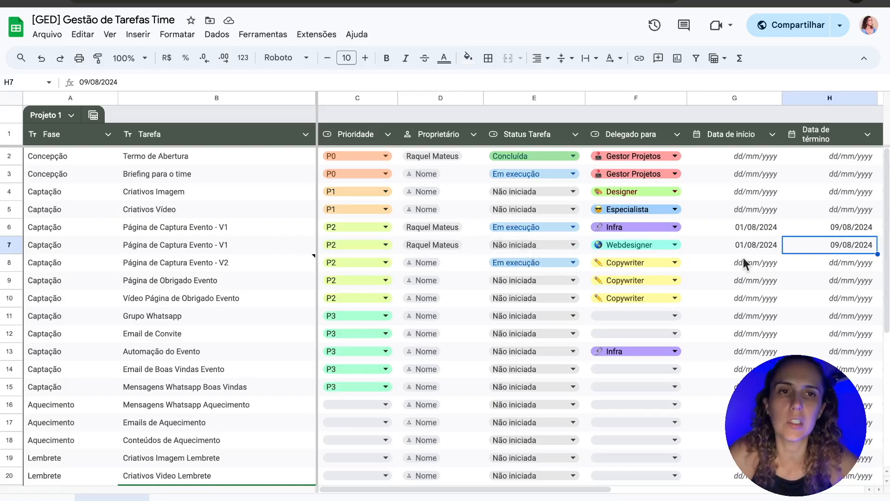
{"action": "left_click", "coordinate": [750, 247]}
{"action": "key", "text": "Right"}
{"action": "key", "text": "Right"}
{"action": "key", "text": "Right"}
{"action": "key", "text": "Right"}
{"action": "key", "text": "Right"}
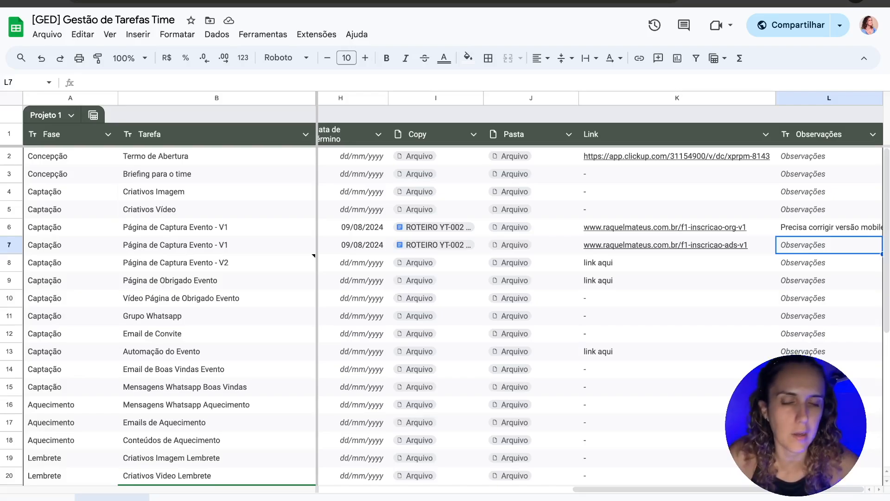
{"action": "scroll", "coordinate": [379, 252], "scroll_direction": "left", "scroll_amount": 10}
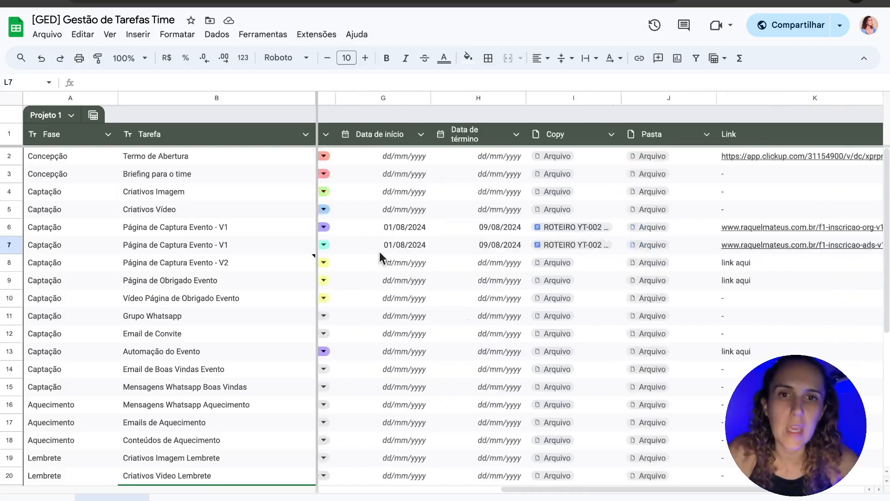
{"action": "scroll", "coordinate": [227, 410], "scroll_direction": "down", "scroll_amount": 5}
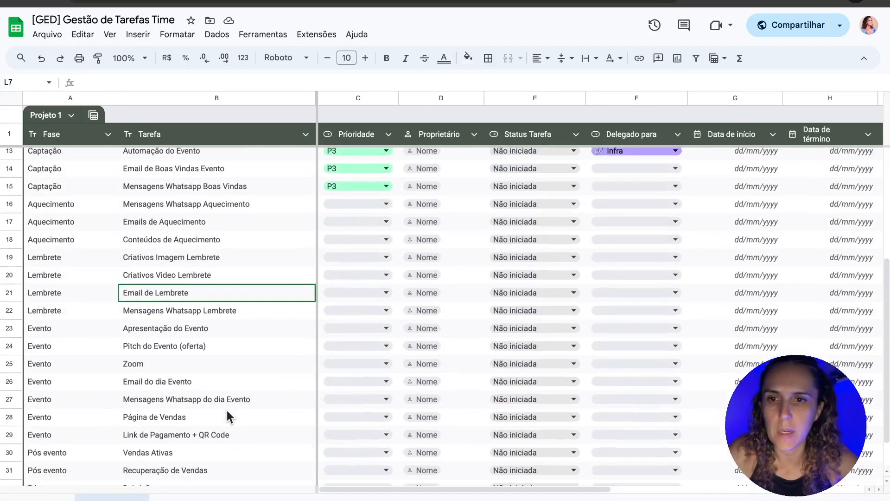
{"action": "left_click_drag", "start_coordinate": [207, 168], "coordinate": [171, 441]}
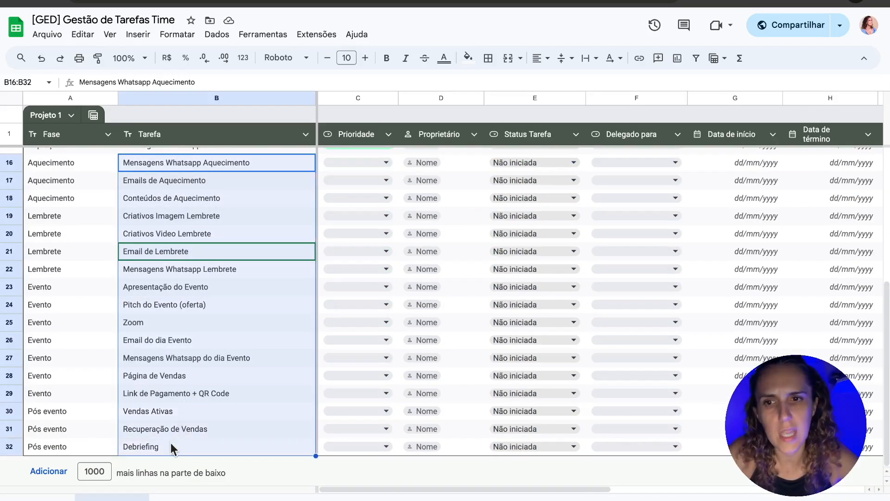
{"action": "left_click", "coordinate": [171, 443]}
{"action": "left_click", "coordinate": [160, 413]}
{"action": "left_click_drag", "start_coordinate": [76, 291], "coordinate": [154, 393]}
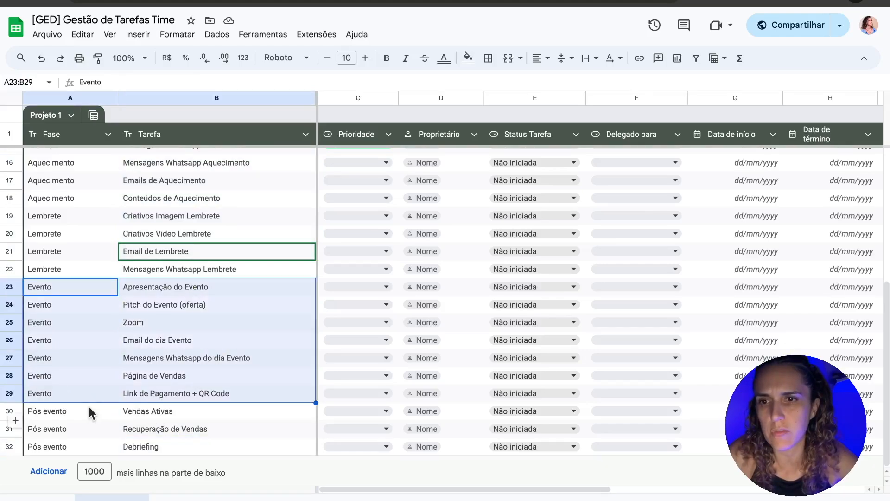
{"action": "left_click_drag", "start_coordinate": [89, 407], "coordinate": [162, 448]}
{"action": "left_click", "coordinate": [188, 450]}
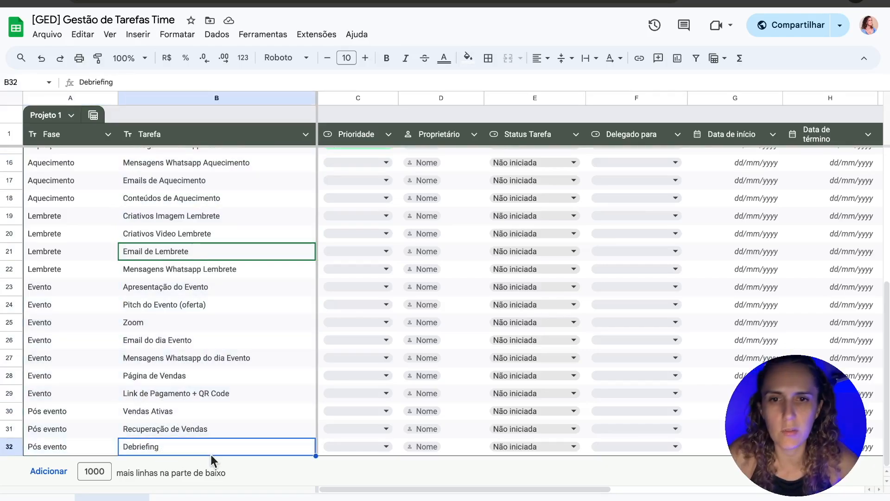
{"action": "scroll", "coordinate": [171, 424], "scroll_direction": "up", "scroll_amount": 1}
{"action": "scroll", "coordinate": [170, 436], "scroll_direction": "down", "scroll_amount": 3}
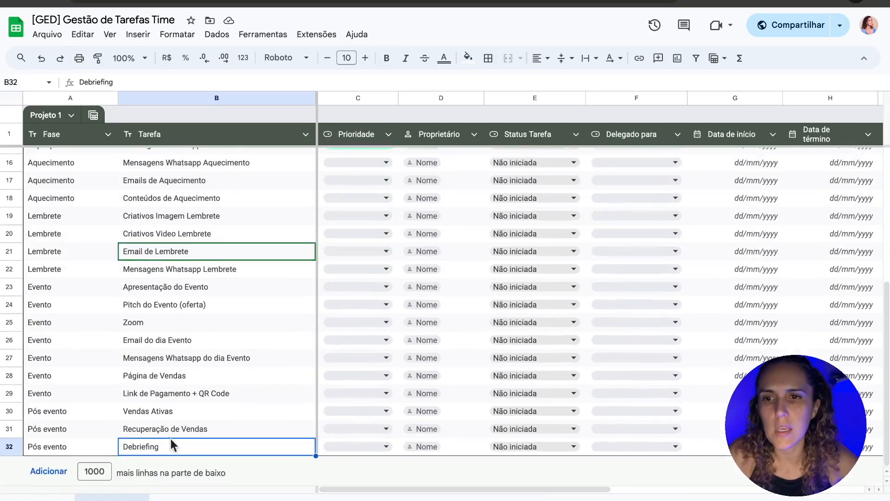
{"action": "scroll", "coordinate": [173, 337], "scroll_direction": "up", "scroll_amount": 5}
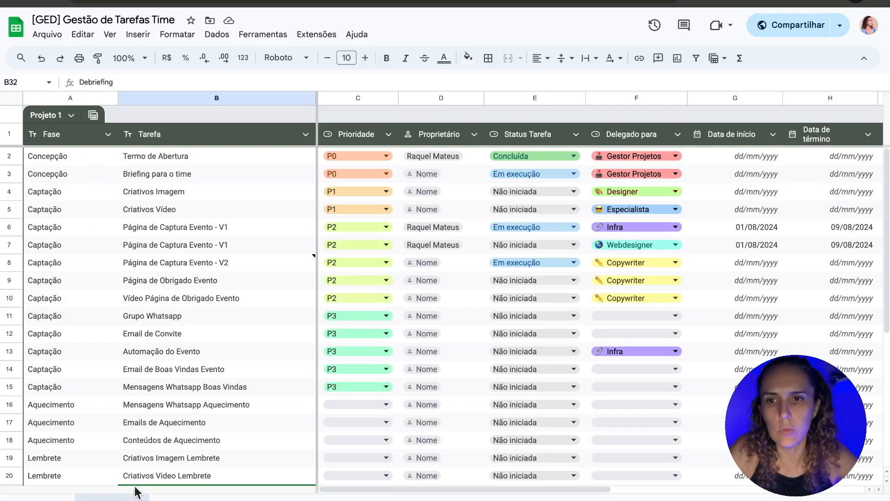
Step: Duplicate the Projeto 1 sheet as Projeto 1_2 and compare the two tabs' tasks
{"action": "right_click", "coordinate": [111, 497]}
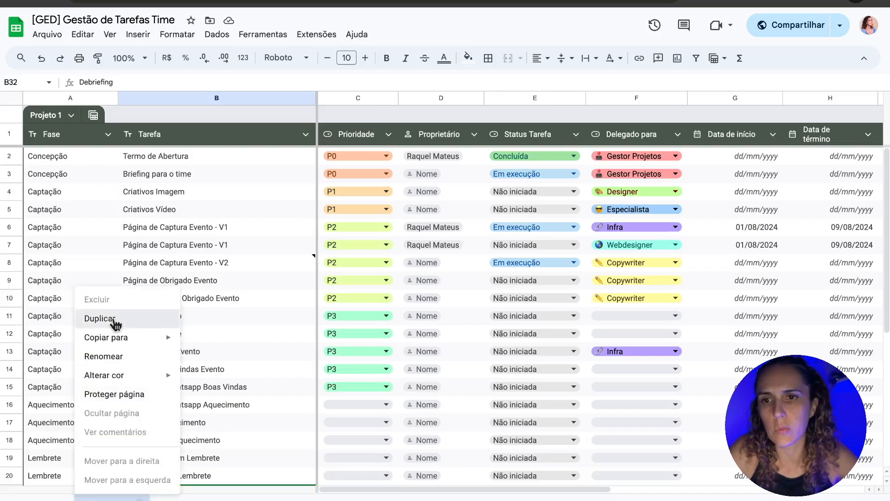
{"action": "left_click", "coordinate": [115, 321]}
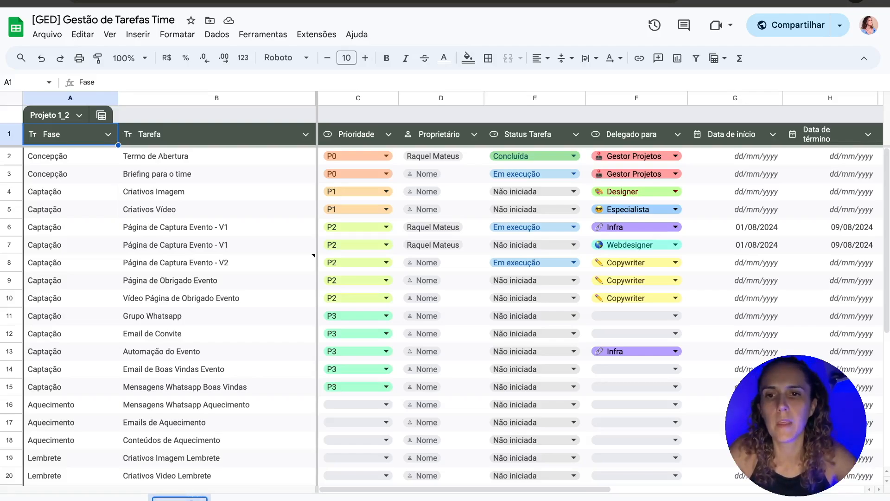
{"action": "left_click", "coordinate": [120, 499]}
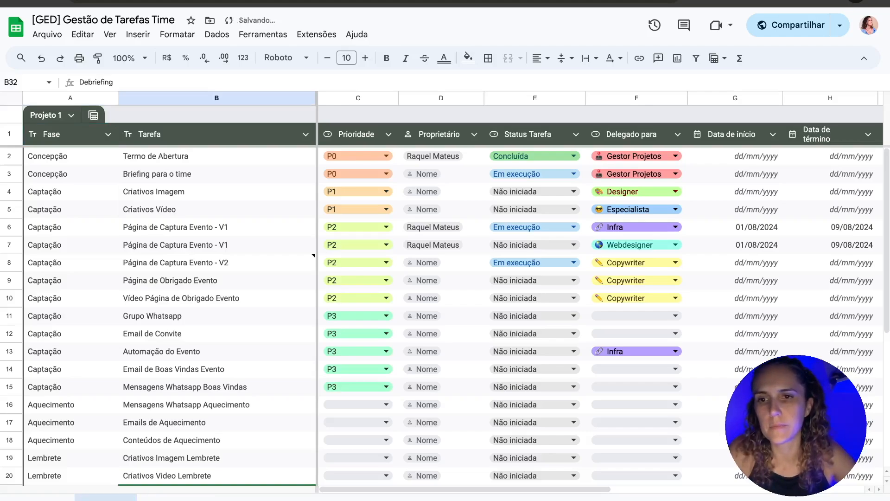
{"action": "left_click", "coordinate": [165, 499]}
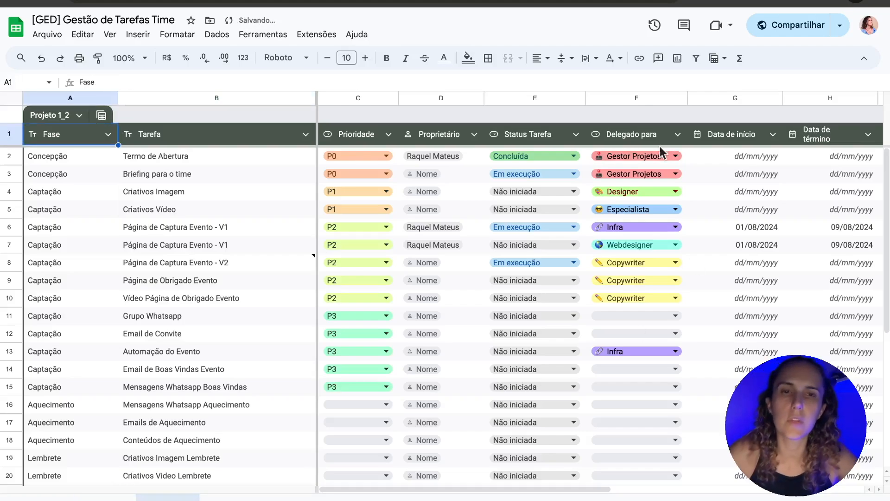
{"action": "left_click", "coordinate": [284, 196]}
{"action": "left_click", "coordinate": [106, 499]}
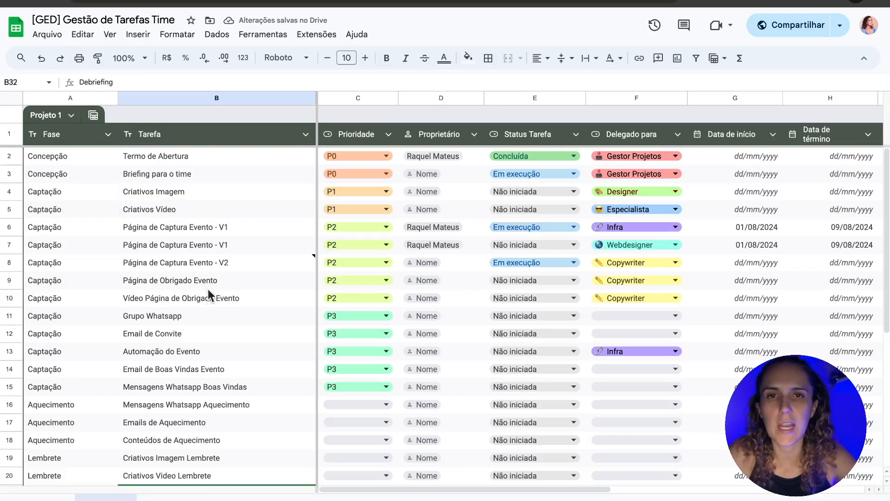
{"action": "left_click", "coordinate": [208, 288]}
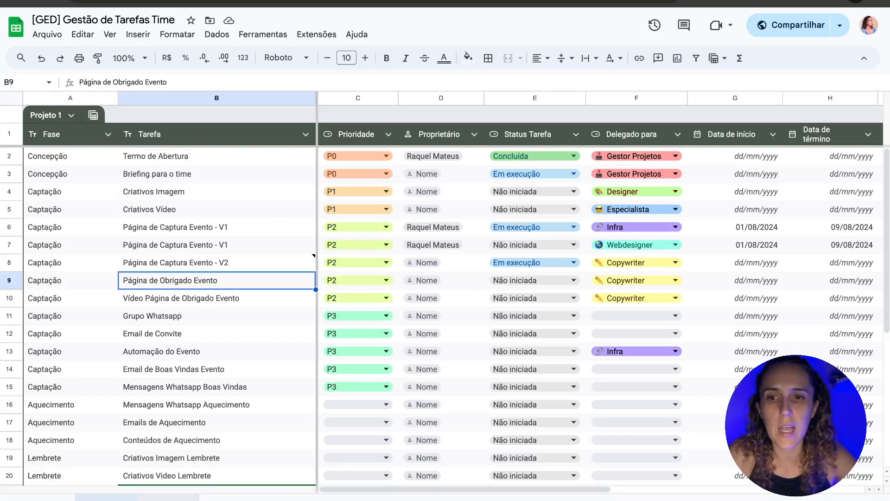
Step: Colour the Projeto 1_2 sheet tab red
{"action": "left_click", "coordinate": [168, 499]}
{"action": "right_click", "coordinate": [168, 498]}
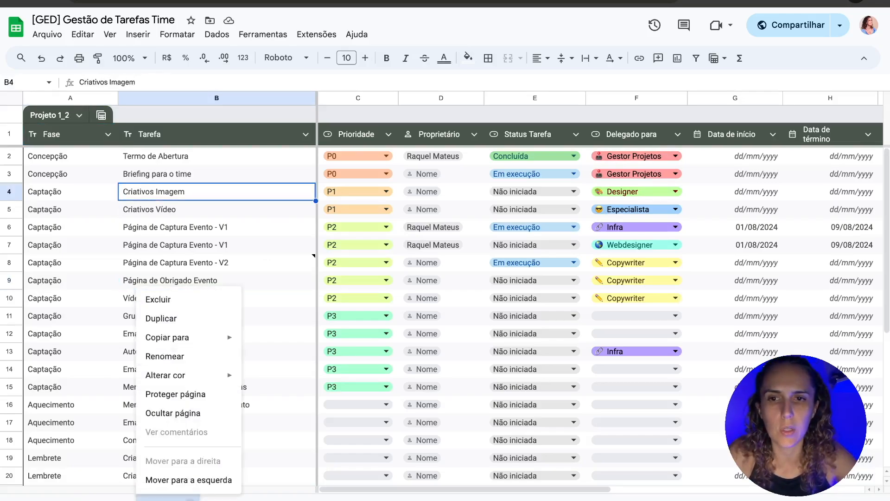
{"action": "mouse_move", "coordinate": [214, 384]}
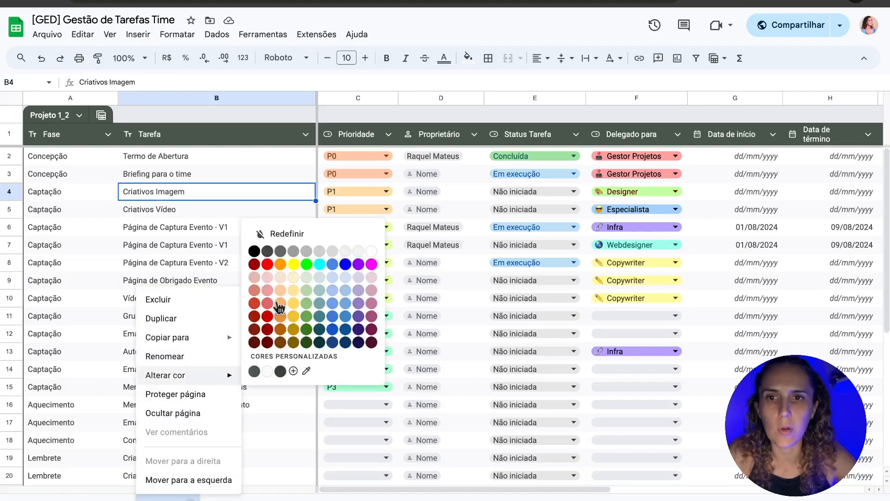
{"action": "left_click", "coordinate": [267, 265]}
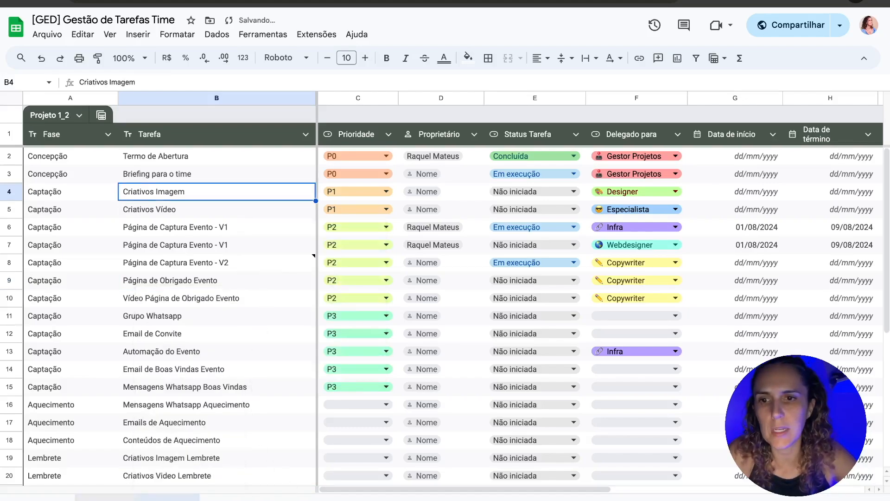
Step: Give the Projeto 1 sheet tab a new colour, then return to Projeto 1_2
{"action": "left_click", "coordinate": [106, 497]}
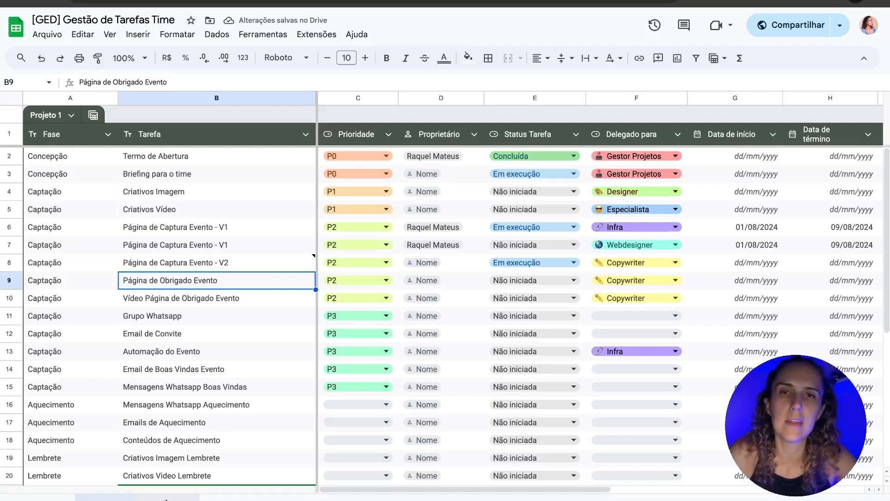
{"action": "right_click", "coordinate": [106, 497]}
{"action": "mouse_move", "coordinate": [160, 378]}
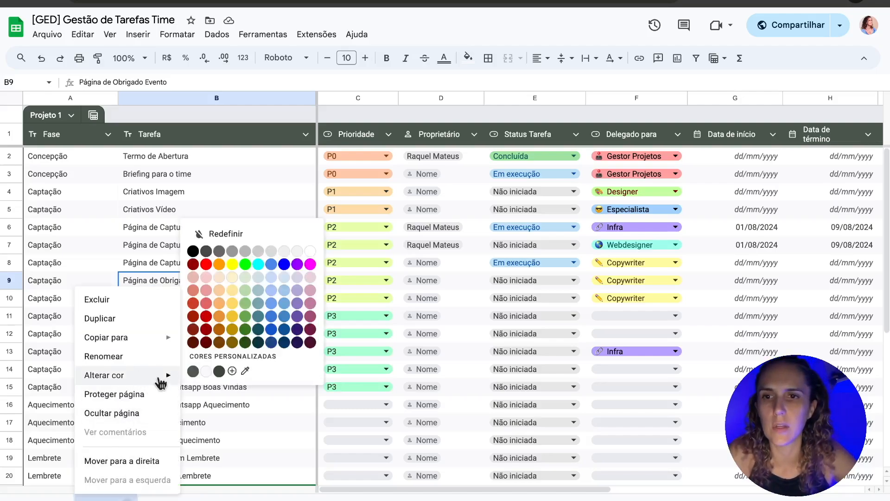
{"action": "left_click", "coordinate": [245, 328]}
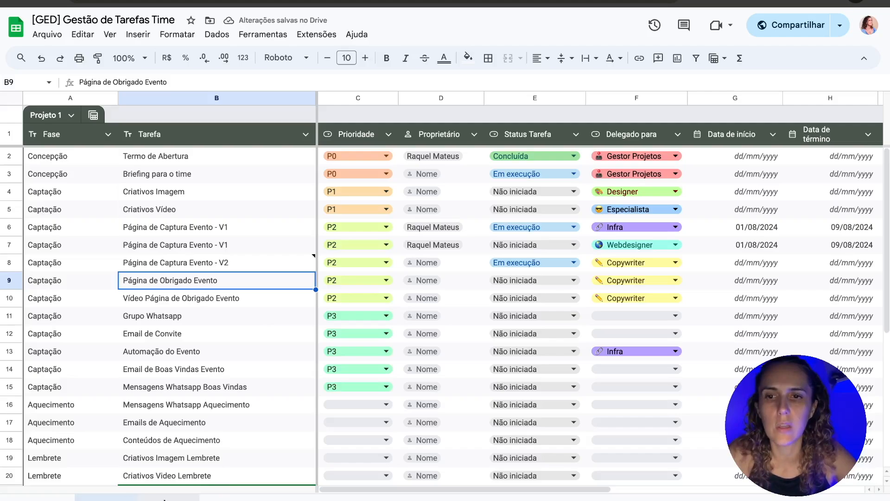
{"action": "left_click", "coordinate": [167, 498]}
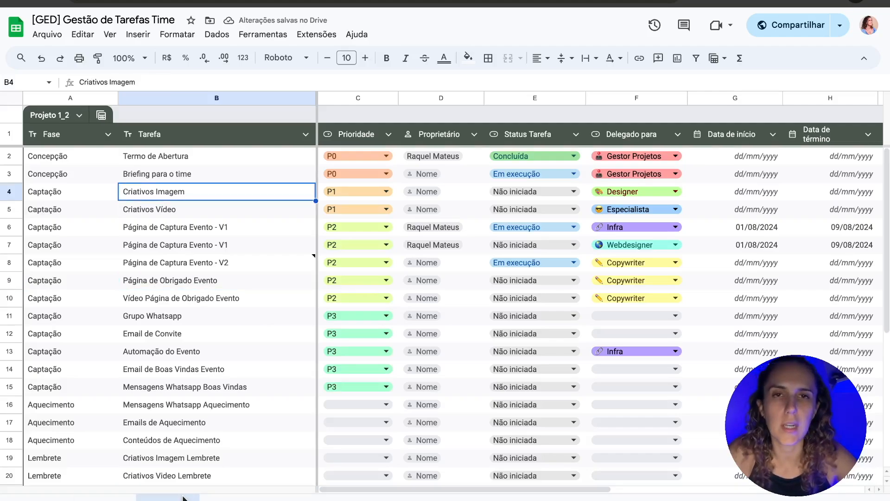